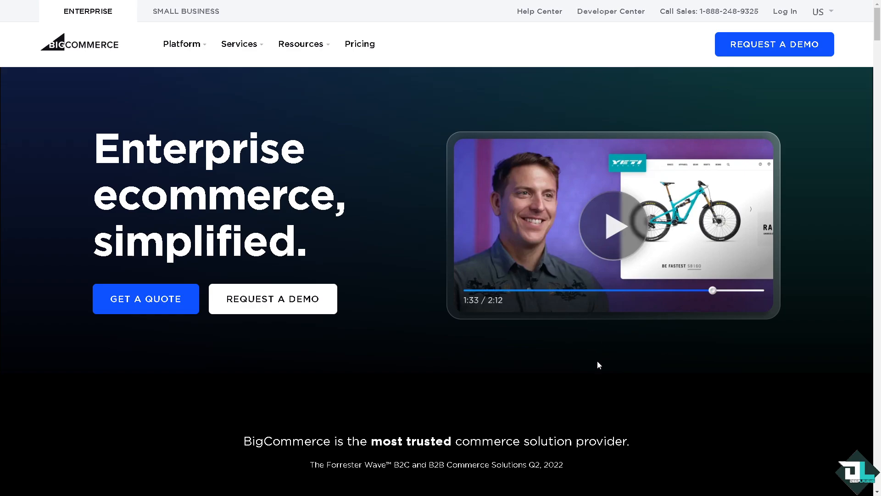
Go to the BigCommerce store login page and open the sign-up option.
{"action": "left_click", "coordinate": [785, 11]}
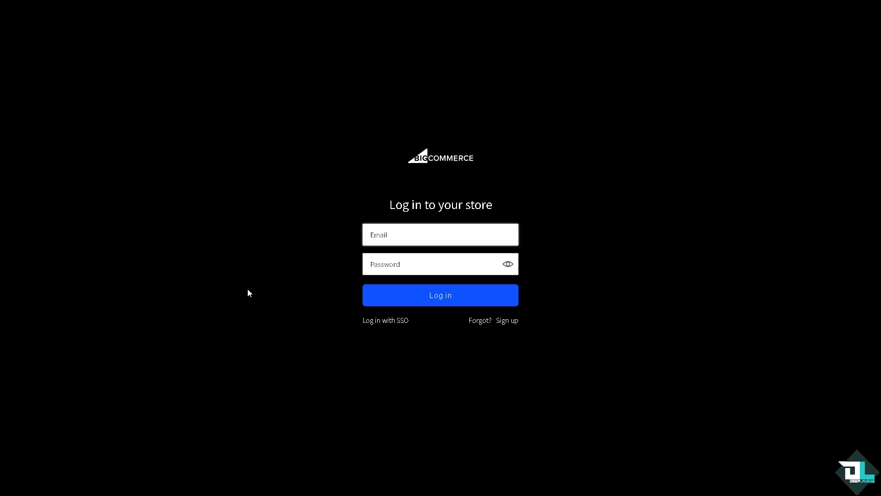
{"action": "left_click", "coordinate": [505, 320]}
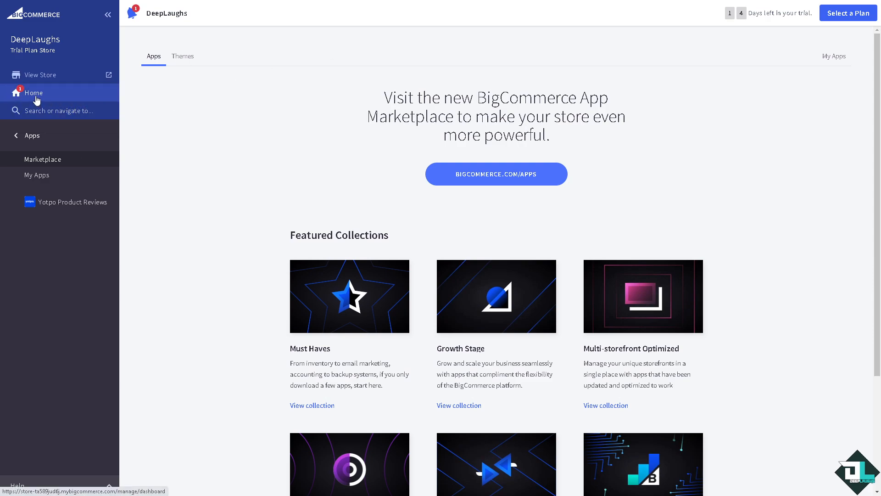
Return to the store dashboard and open the storefront's Logo settings.
{"action": "left_click", "coordinate": [37, 97]}
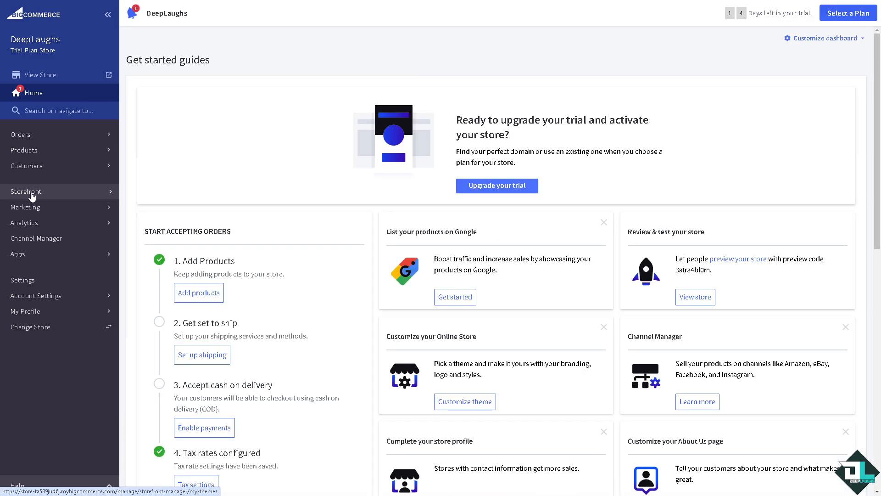
{"action": "left_click", "coordinate": [31, 196]}
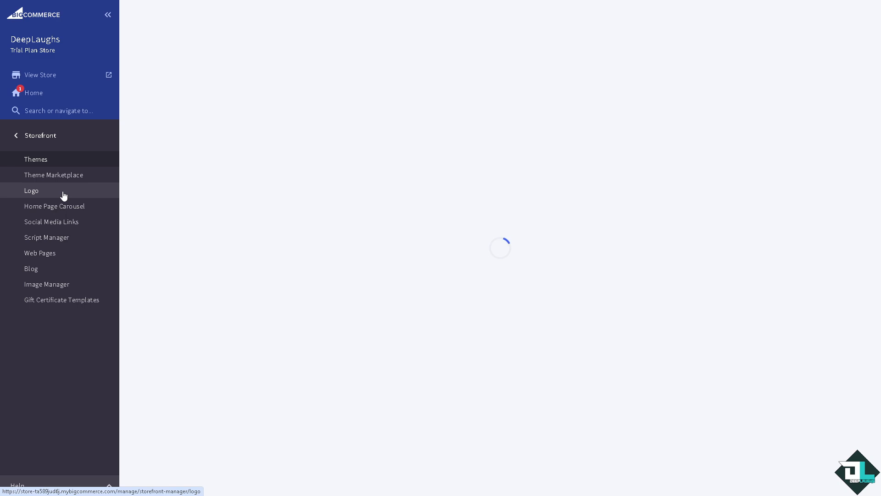
{"action": "left_click", "coordinate": [32, 196]}
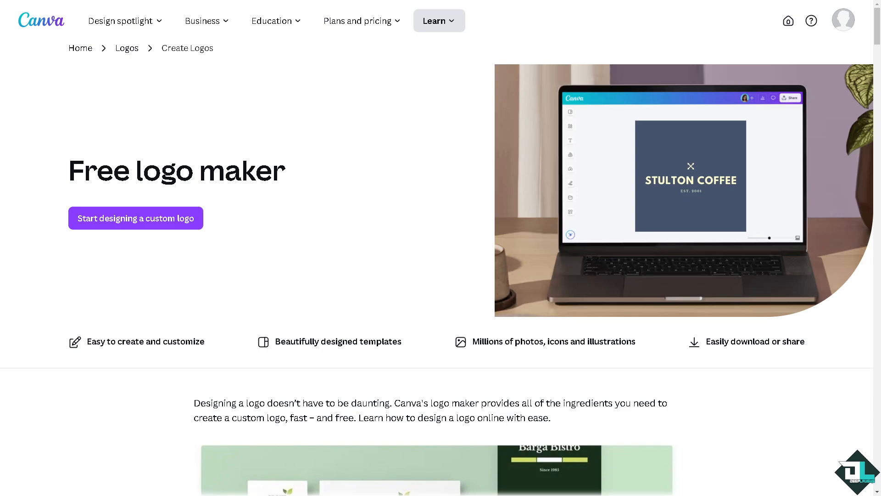
Start a custom logo design in Canva, browse the logo templates and apply the Purple Abstract A Letter Free Logo template.
{"action": "left_click", "coordinate": [163, 223]}
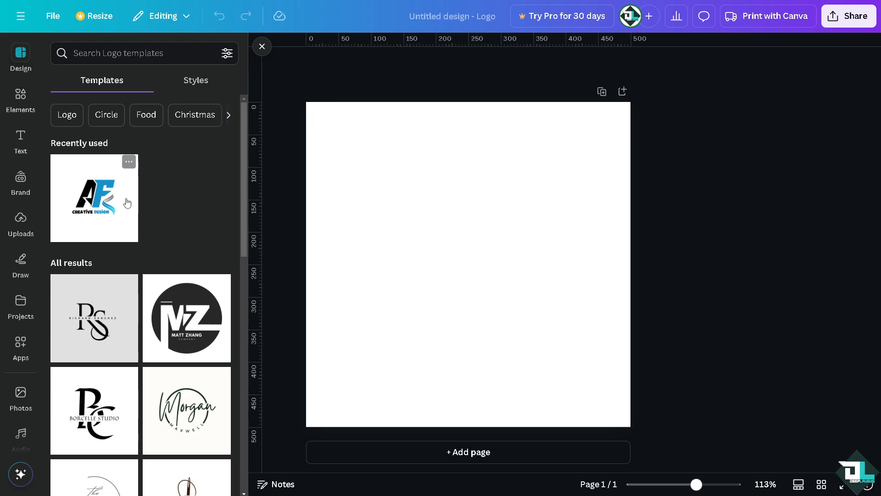
{"action": "scroll", "coordinate": [121, 263], "scroll_direction": "down", "scroll_amount": 2}
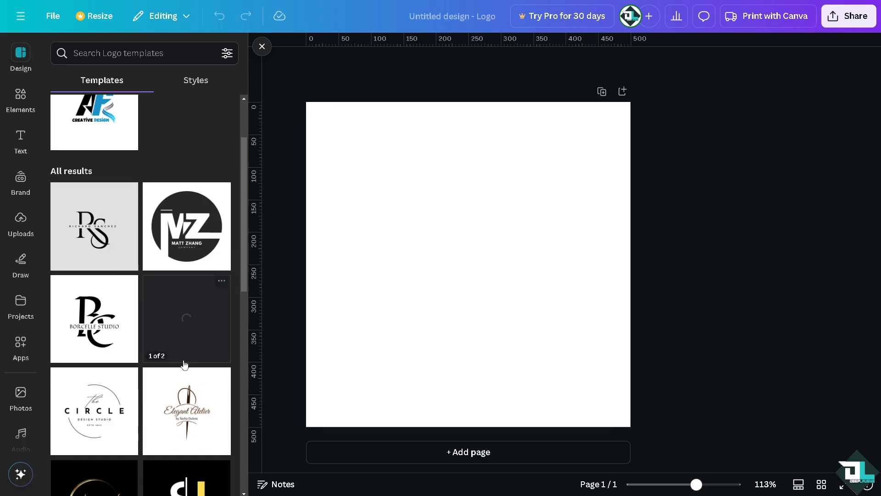
{"action": "scroll", "coordinate": [154, 356], "scroll_direction": "down", "scroll_amount": 5}
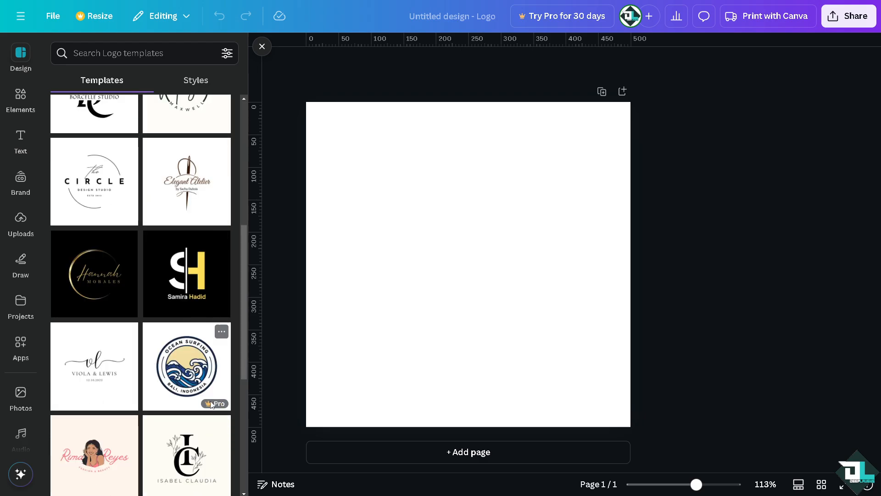
{"action": "mouse_move", "coordinate": [214, 409]}
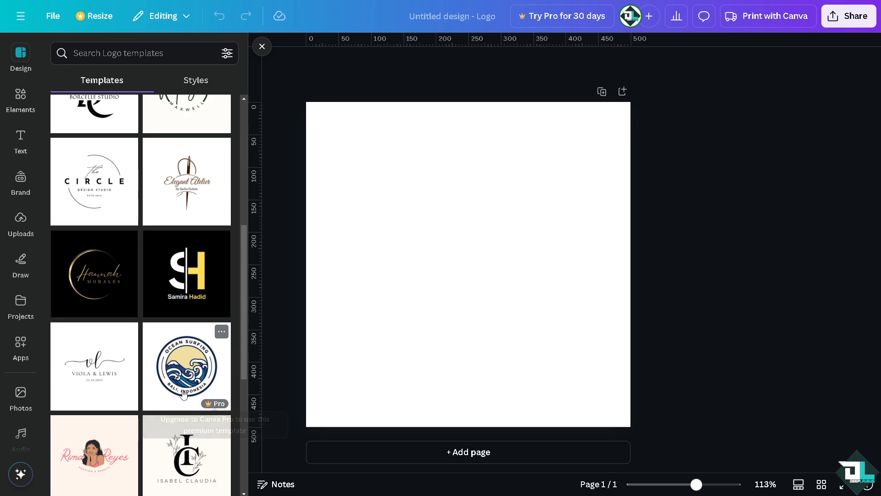
{"action": "scroll", "coordinate": [133, 363], "scroll_direction": "down", "scroll_amount": 1}
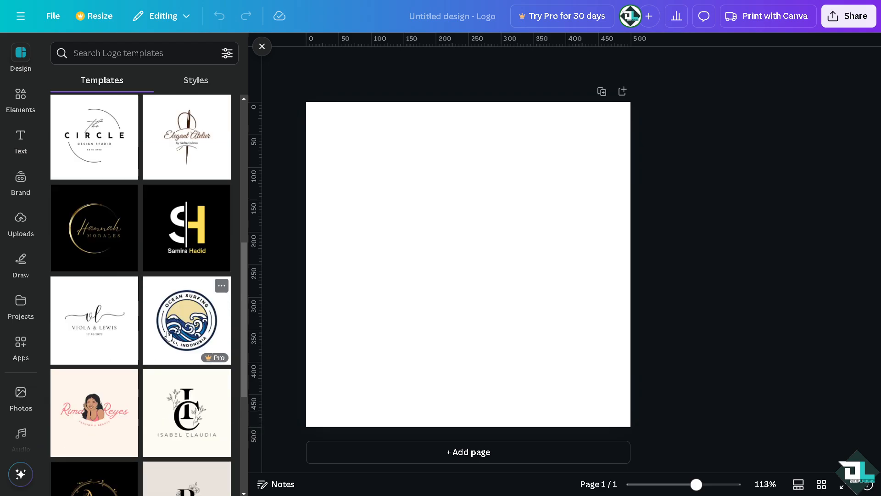
{"action": "scroll", "coordinate": [98, 340], "scroll_direction": "down", "scroll_amount": 3}
{"action": "scroll", "coordinate": [98, 341], "scroll_direction": "down", "scroll_amount": 2}
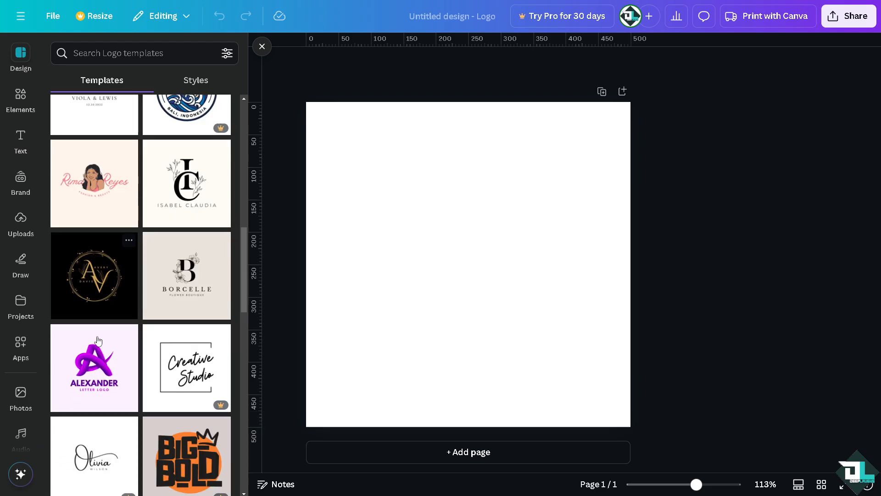
{"action": "scroll", "coordinate": [96, 340], "scroll_direction": "down", "scroll_amount": 1}
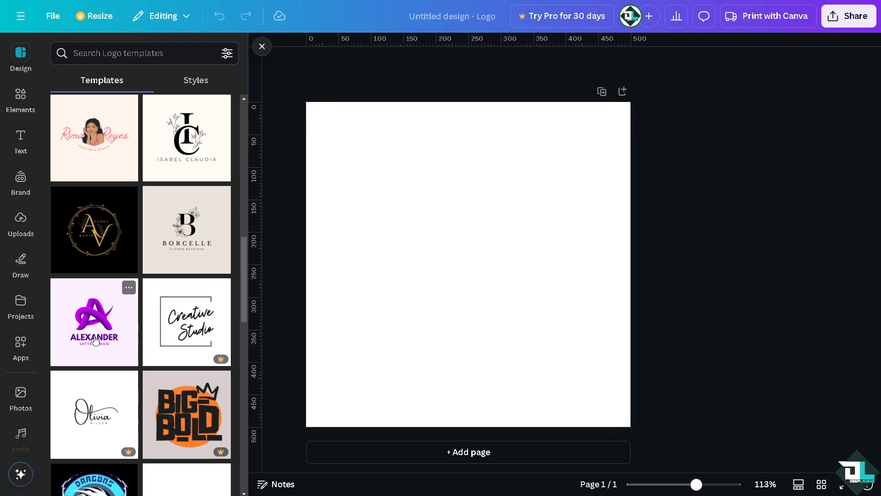
{"action": "scroll", "coordinate": [96, 340], "scroll_direction": "down", "scroll_amount": 2}
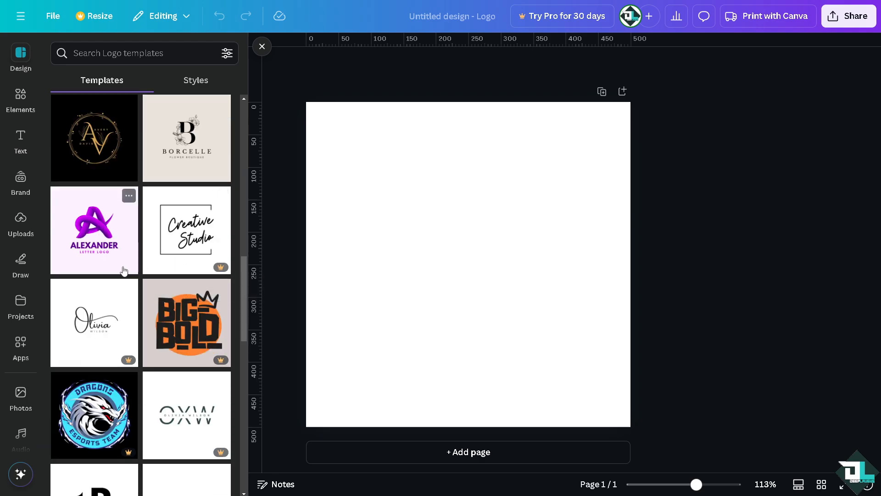
{"action": "left_click", "coordinate": [89, 226]}
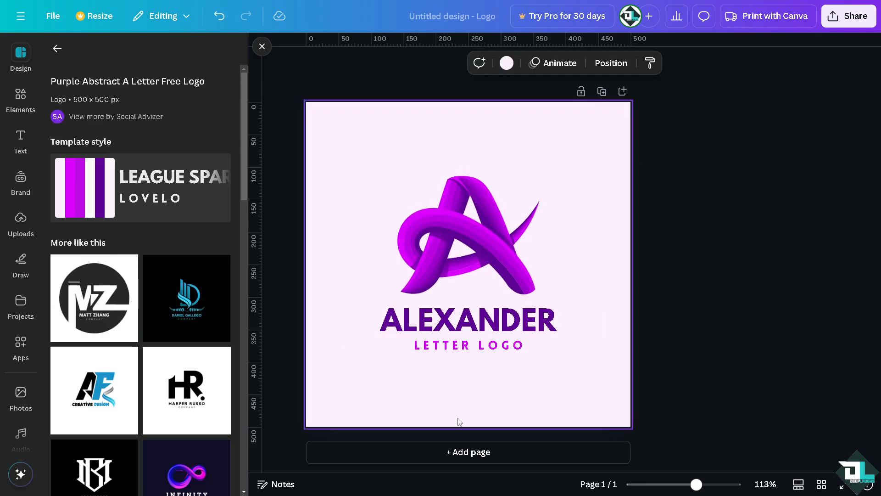
Add a second page and apply the dark-circle version of the Black and White Circle Business Logo template to it.
{"action": "left_click", "coordinate": [457, 453]}
{"action": "left_click", "coordinate": [91, 299]}
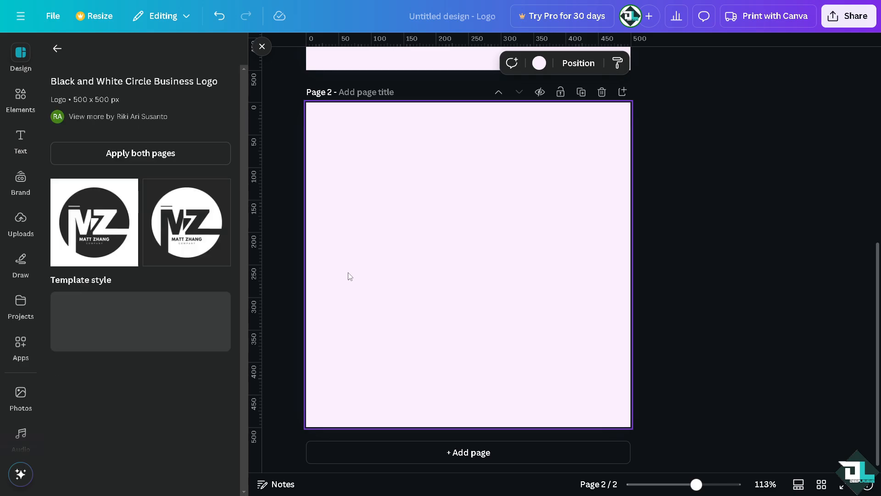
{"action": "left_click", "coordinate": [113, 237]}
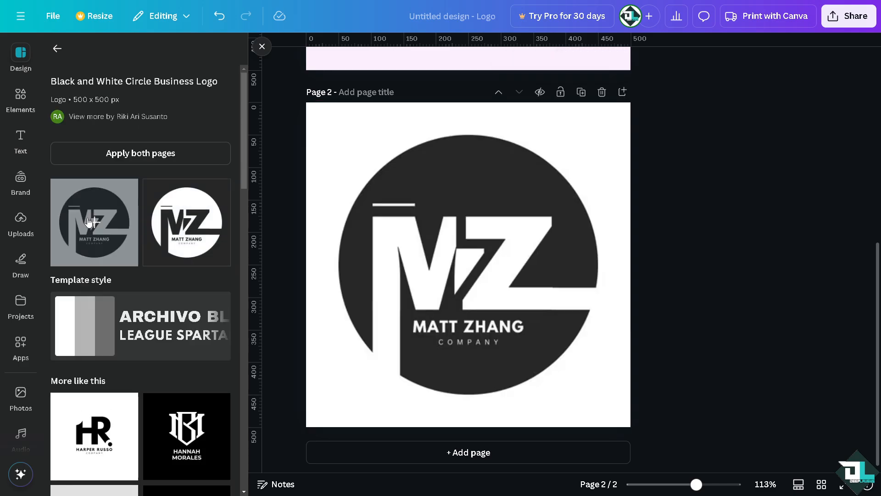
Delete the first page with the purple letter logo, keeping only the black and white circle logo page.
{"action": "scroll", "coordinate": [521, 212], "scroll_direction": "up", "scroll_amount": 4}
{"action": "scroll", "coordinate": [502, 159], "scroll_direction": "up", "scroll_amount": 3}
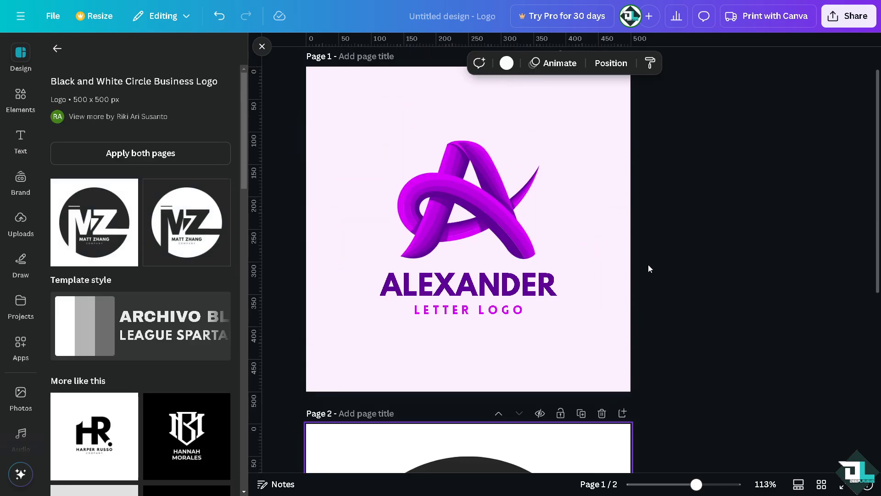
{"action": "scroll", "coordinate": [648, 268], "scroll_direction": "up", "scroll_amount": 1}
{"action": "left_click", "coordinate": [602, 92]}
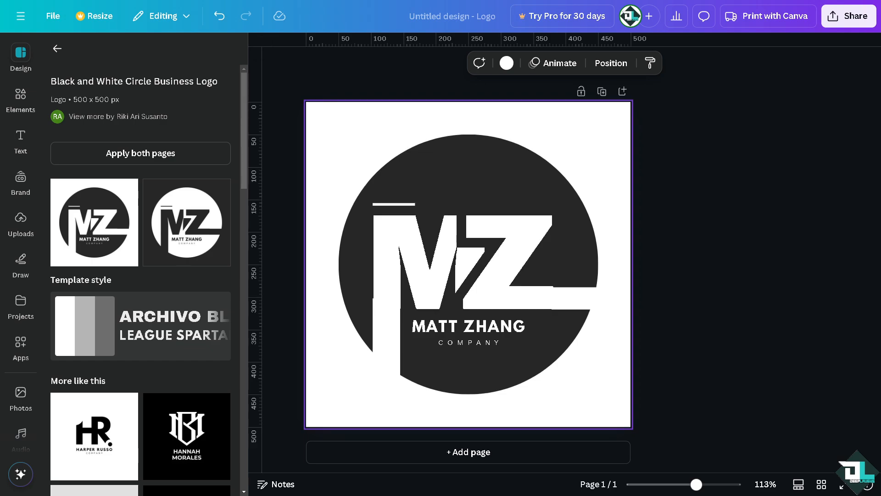
Name the design "How to Add Logo on Bigcommerce" and close the template list.
{"action": "left_click", "coordinate": [456, 16]}
{"action": "type", "text": "How to Add Logo on Bigcommerce"}
{"action": "key", "text": "Return"}
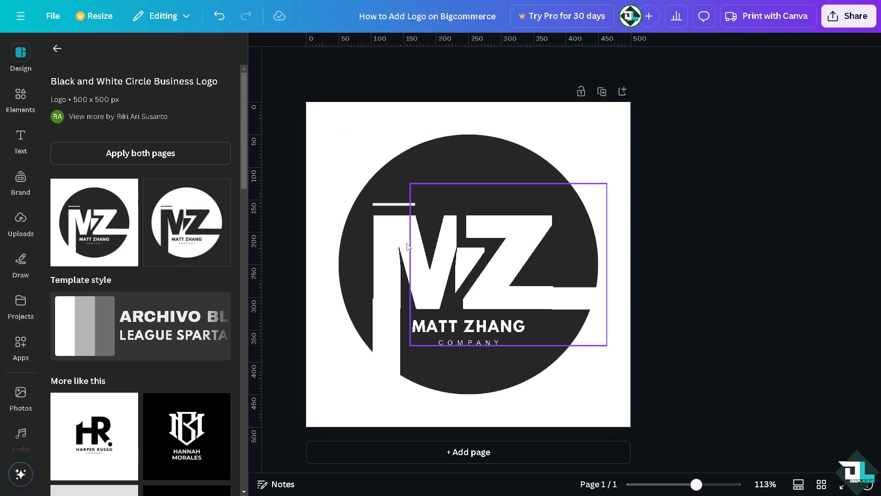
{"action": "left_click", "coordinate": [262, 46]}
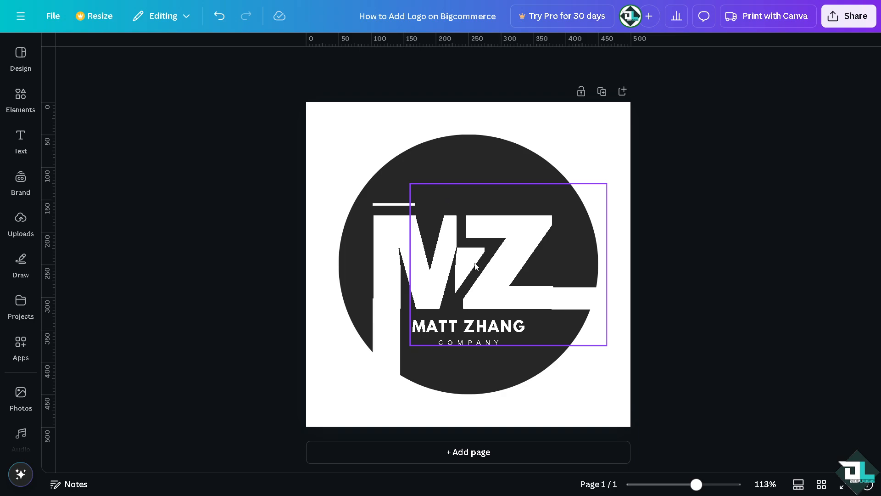
Replace the logo's large initials M and Z with D and L.
{"action": "left_click", "coordinate": [394, 264]}
{"action": "double_click", "coordinate": [396, 250]}
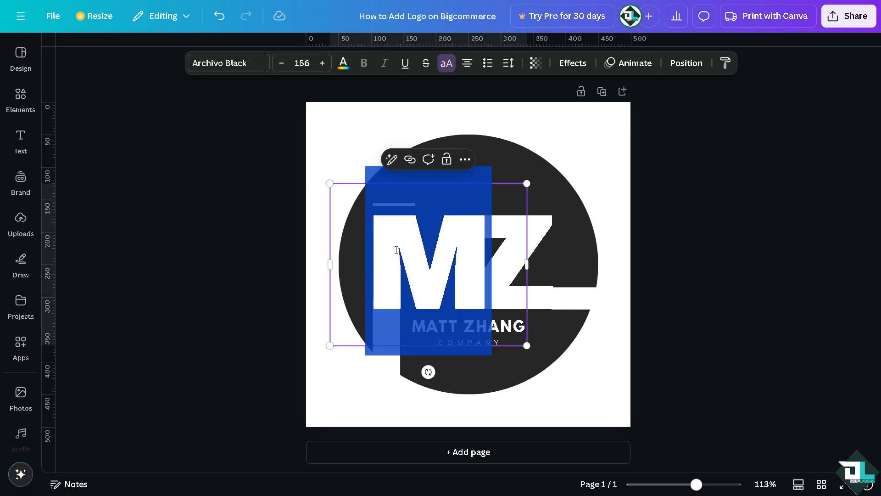
{"action": "type", "text": "D"}
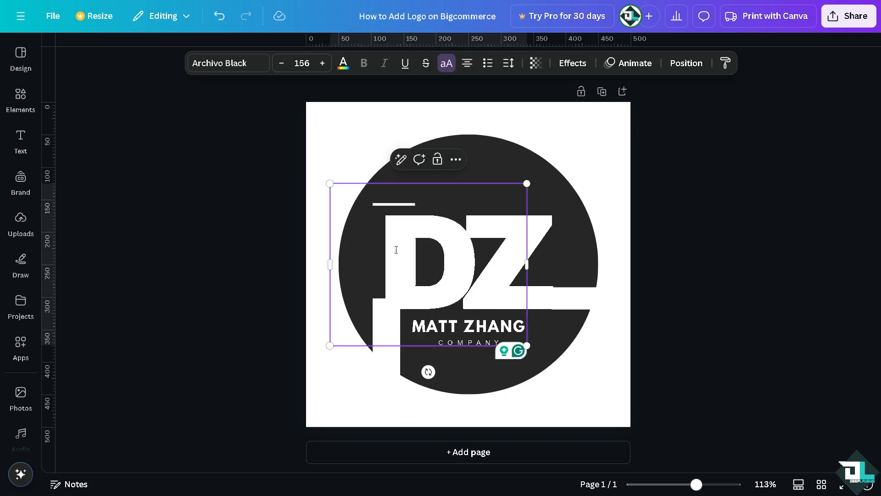
{"action": "left_click", "coordinate": [528, 238]}
{"action": "double_click", "coordinate": [528, 236]}
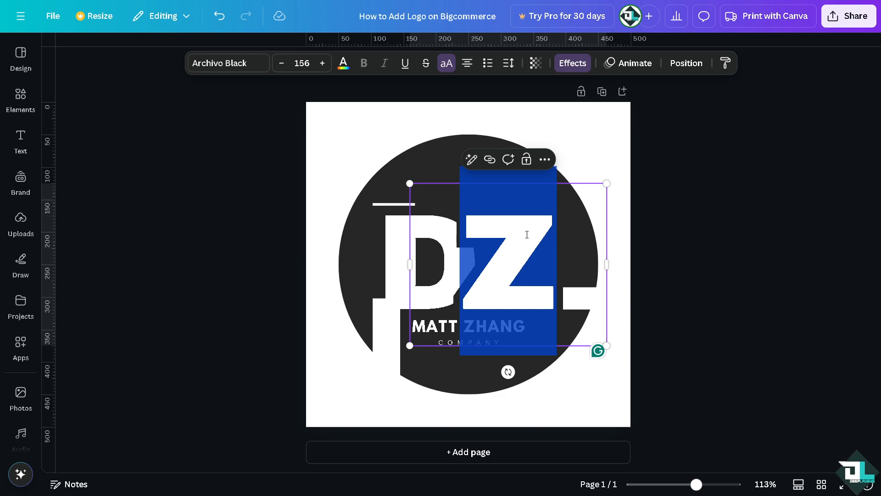
{"action": "type", "text": "L"}
{"action": "left_click", "coordinate": [392, 275]}
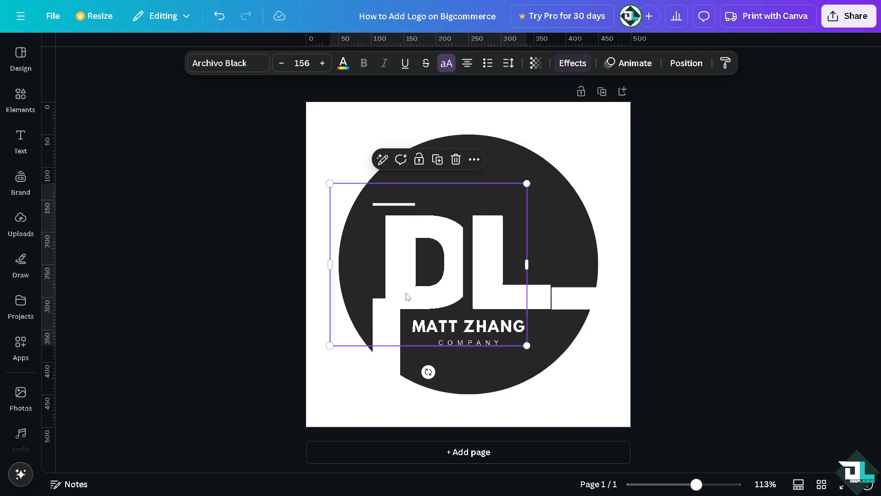
Replace the name line beneath the initials with "DEEP LAUGHS".
{"action": "left_click", "coordinate": [434, 326]}
{"action": "double_click", "coordinate": [434, 326]}
{"action": "type", "text": "DE"}
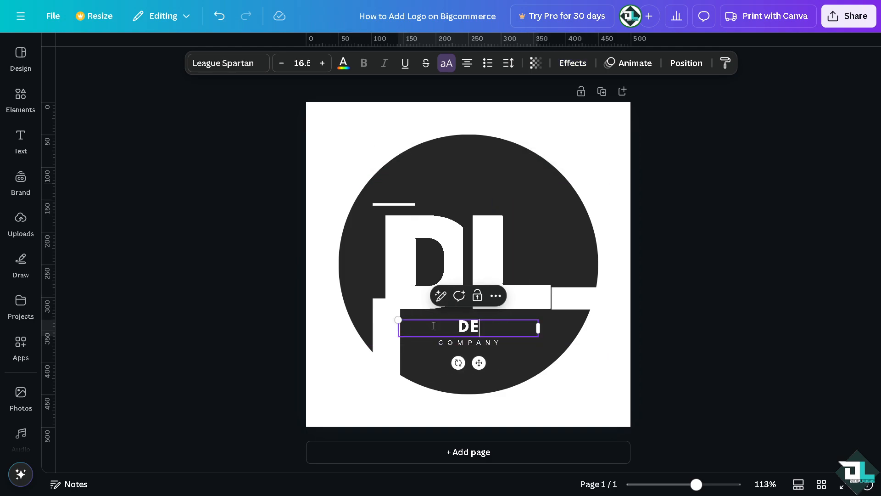
{"action": "type", "text": "EP LAUGHS"}
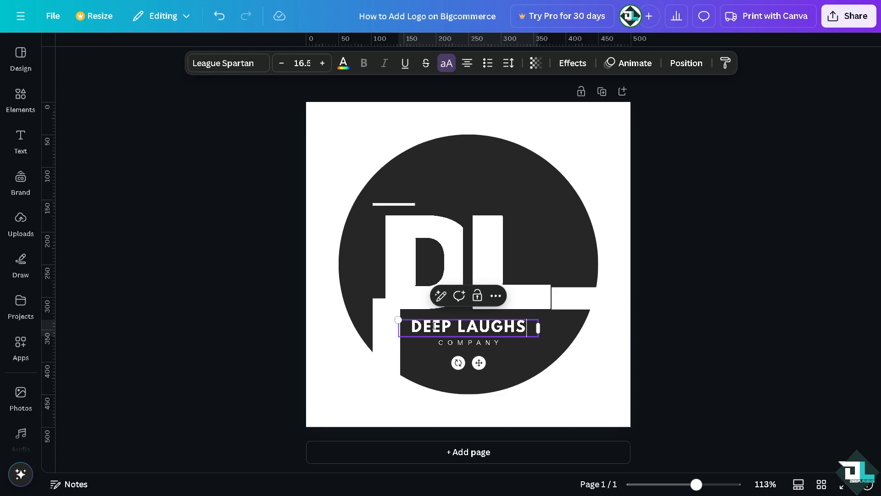
Copy the channel URL from the DeepLaughs YouTube channel details and paste it over the logo's COMPANY text in Canva.
{"action": "left_click", "coordinate": [488, 345]}
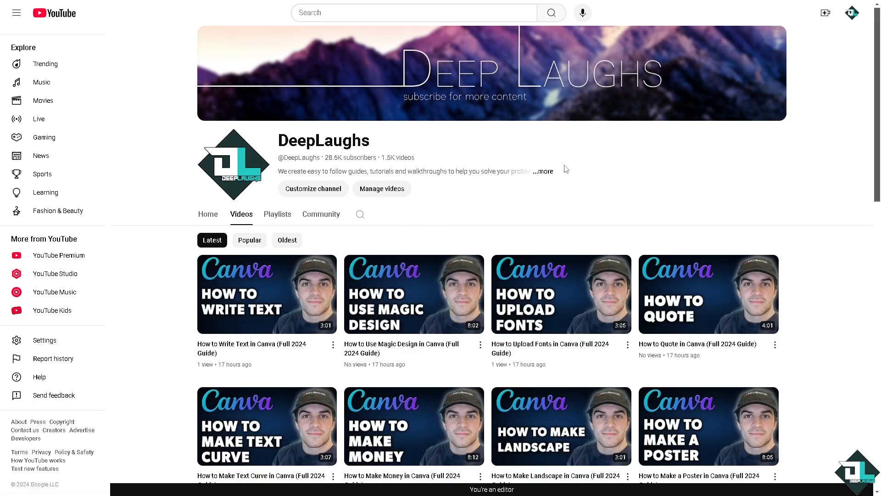
{"action": "left_click", "coordinate": [545, 172]}
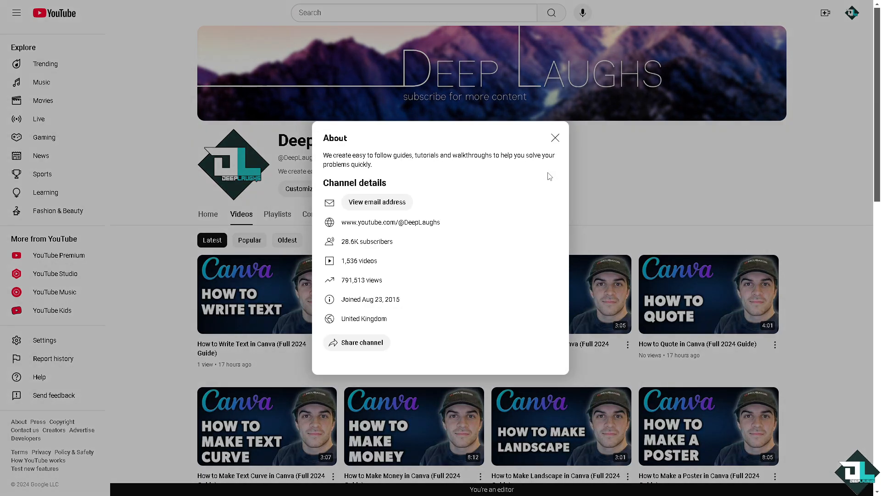
{"action": "left_click_drag", "start_coordinate": [340, 222], "coordinate": [442, 225]}
{"action": "key", "text": "ctrl+c"}
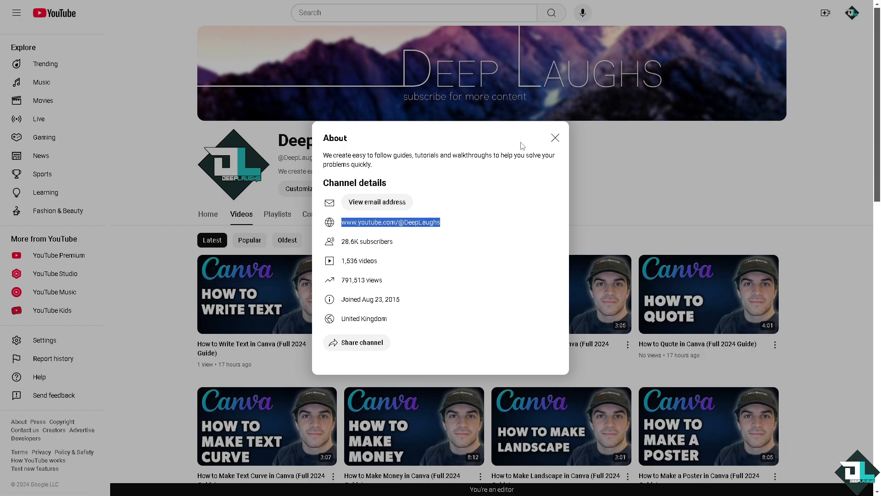
{"action": "left_click", "coordinate": [555, 138]}
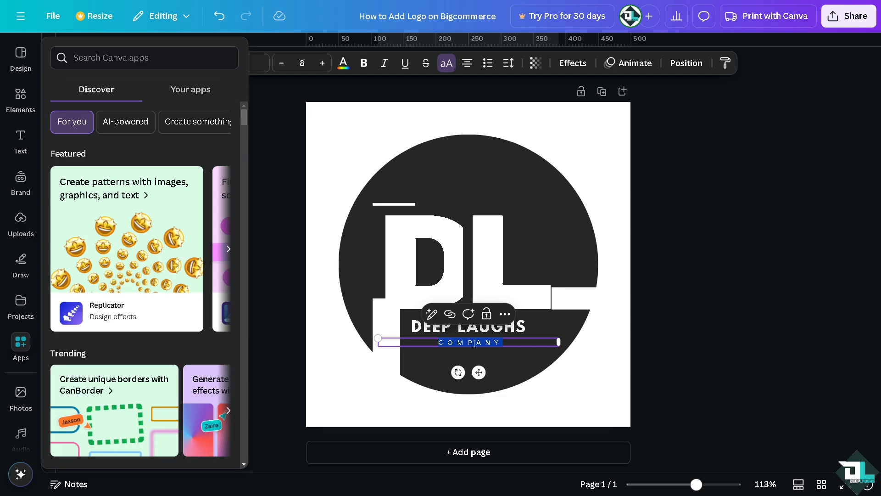
{"action": "key", "text": "ctrl+v"}
{"action": "left_click", "coordinate": [710, 292]}
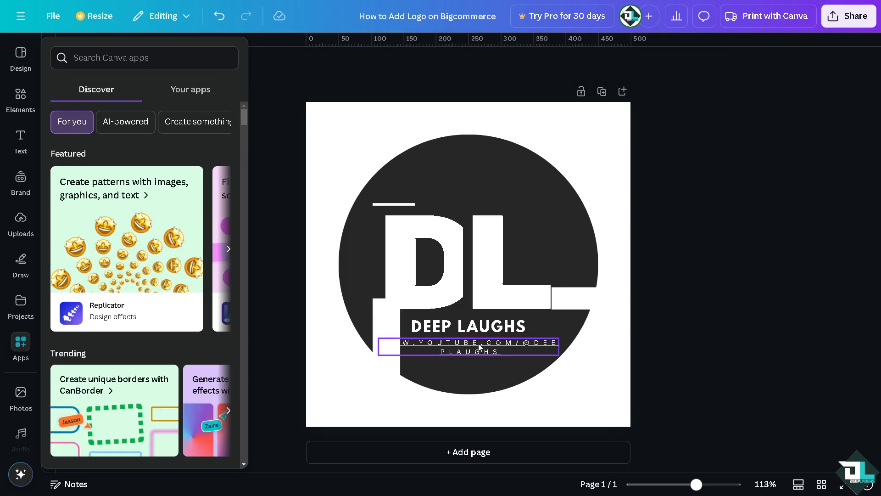
Resize and reposition the YouTube URL text so it fits on a single line beneath DEEP LAUGHS, at font size 5.
{"action": "left_click", "coordinate": [477, 351]}
{"action": "mouse_move", "coordinate": [559, 357]}
{"action": "left_mouse_down"}
{"action": "mouse_move", "coordinate": [517, 351]}
{"action": "mouse_move", "coordinate": [579, 345]}
{"action": "mouse_move", "coordinate": [553, 345]}
{"action": "left_mouse_up"}
{"action": "left_click", "coordinate": [628, 330]}
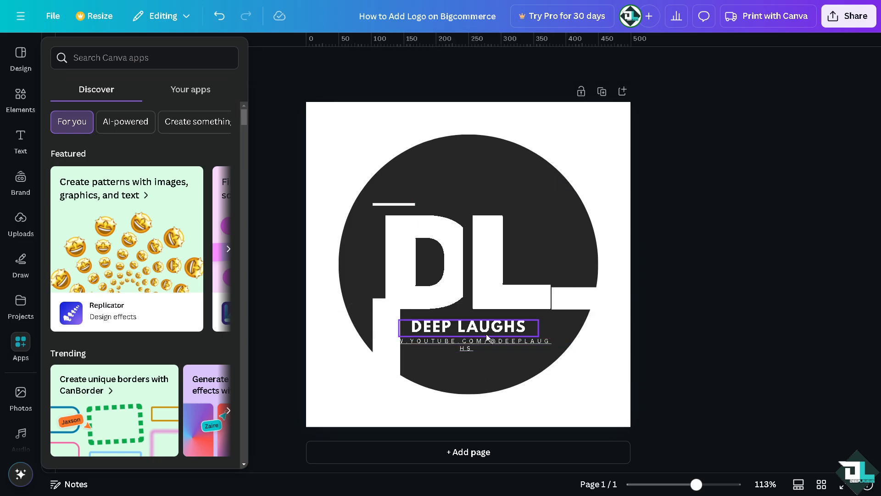
{"action": "left_click_drag", "start_coordinate": [493, 342], "coordinate": [517, 344]}
{"action": "double_click", "coordinate": [482, 344]}
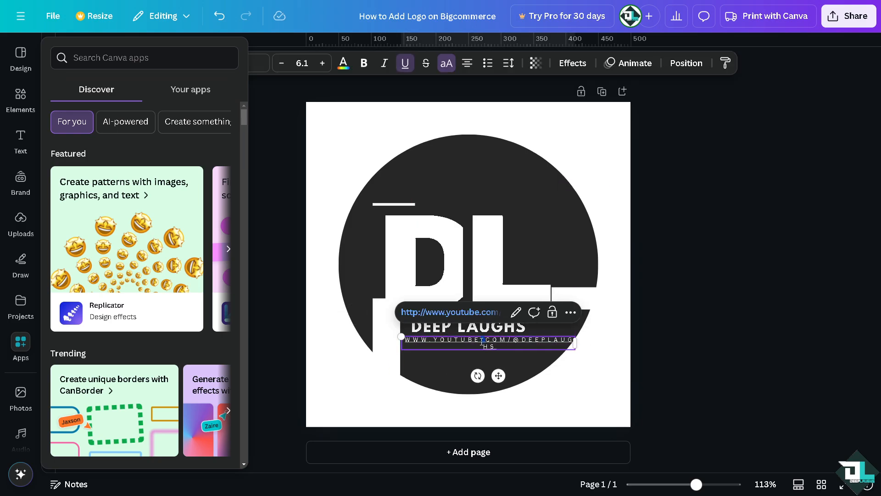
{"action": "left_click_drag", "start_coordinate": [578, 347], "coordinate": [607, 348]}
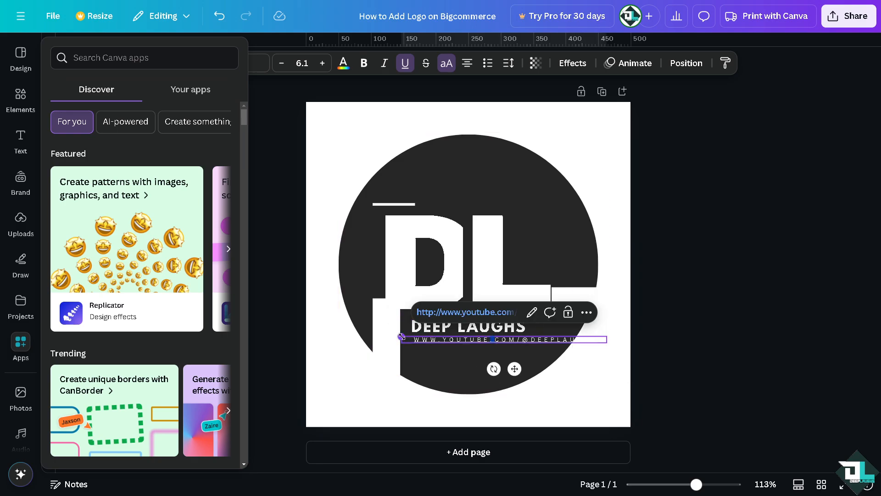
{"action": "left_click_drag", "start_coordinate": [402, 337], "coordinate": [429, 339]}
{"action": "left_click_drag", "start_coordinate": [492, 340], "coordinate": [468, 341]}
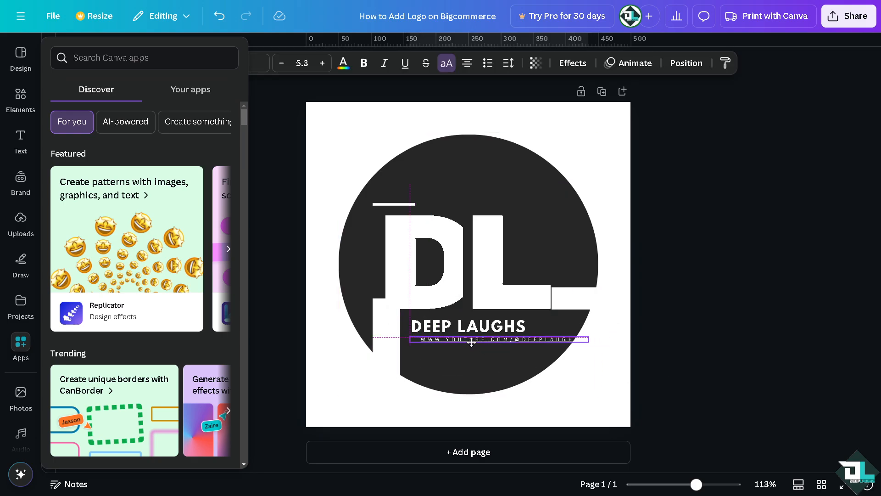
{"action": "left_click_drag", "start_coordinate": [405, 337], "coordinate": [407, 337]}
{"action": "left_click", "coordinate": [18, 184]}
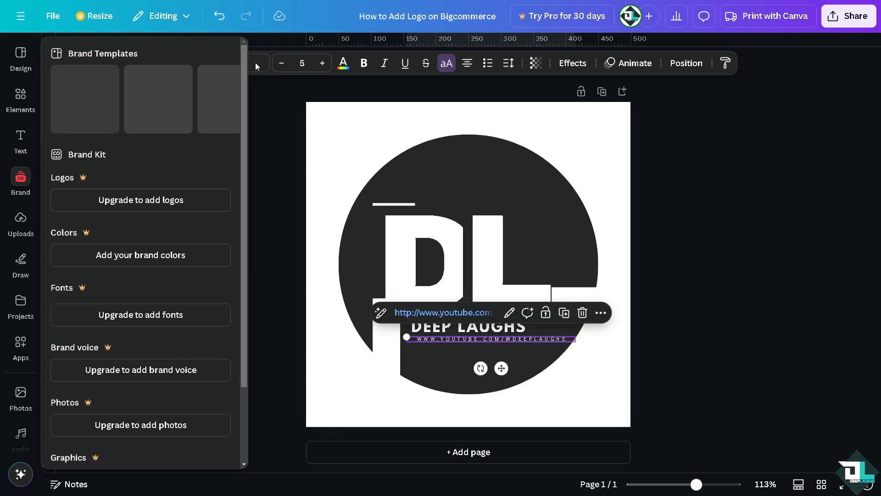
{"action": "left_click", "coordinate": [277, 112]}
Recolour the logo's large background circle from the default solid colours, settling on light turquoise.
{"action": "left_click", "coordinate": [431, 164]}
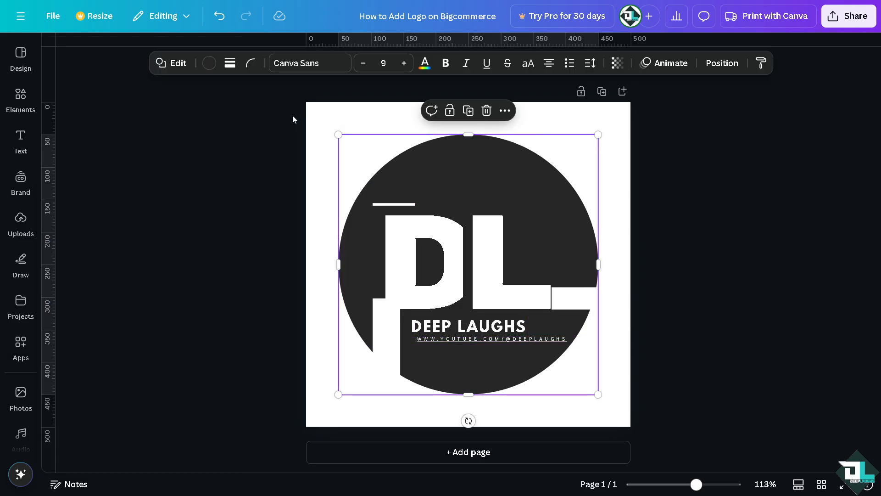
{"action": "left_click", "coordinate": [448, 160]}
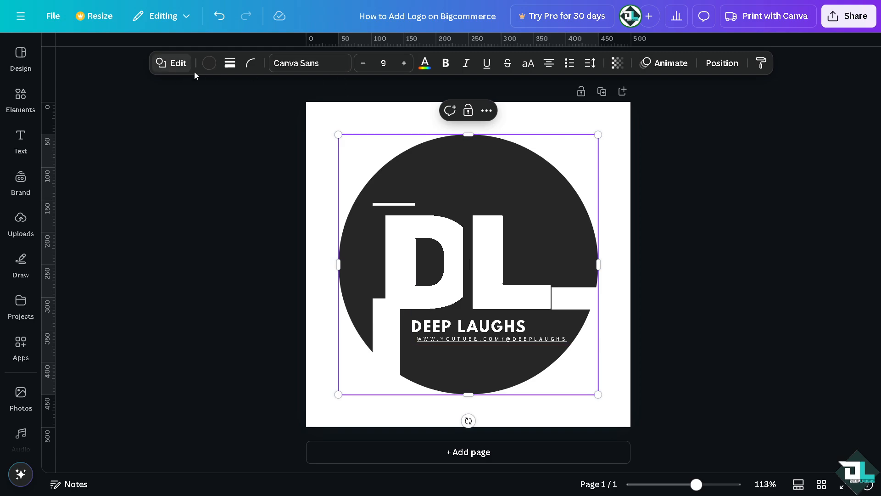
{"action": "left_click", "coordinate": [208, 64]}
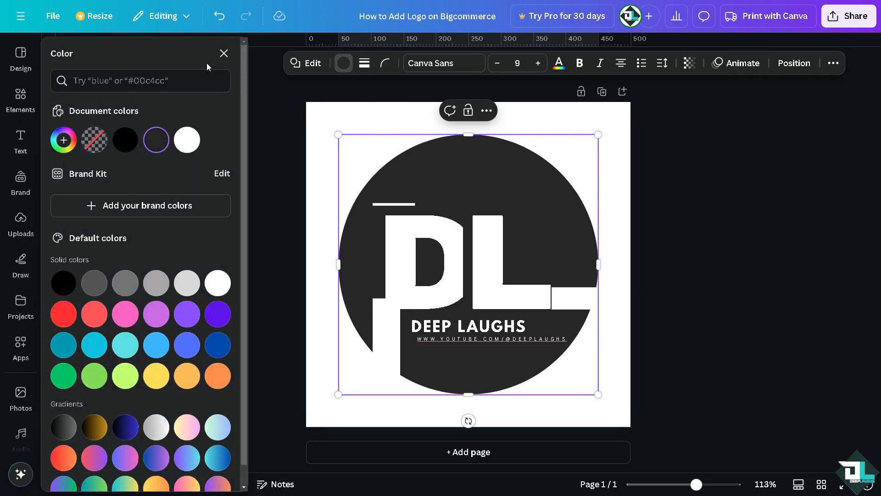
{"action": "left_click", "coordinate": [156, 353]}
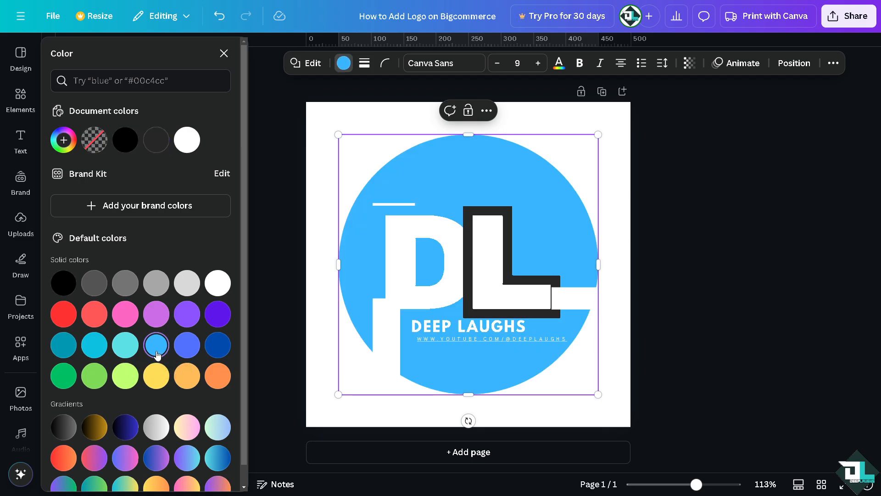
{"action": "left_click", "coordinate": [124, 344]}
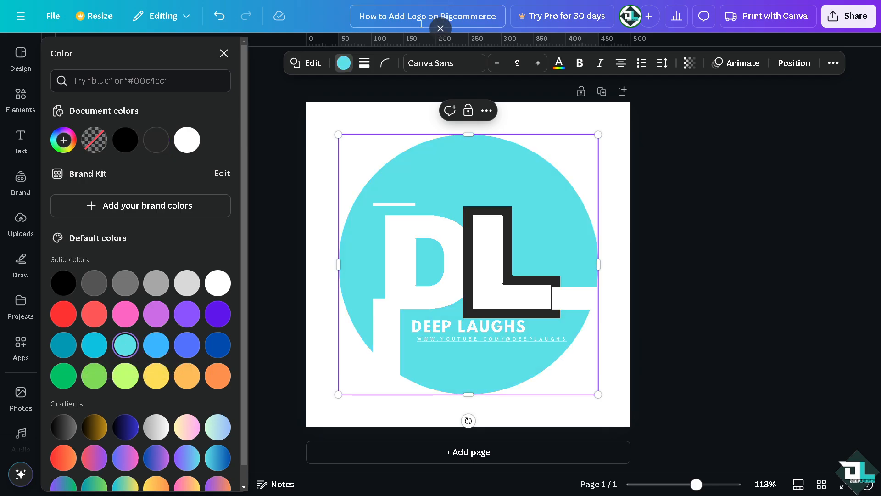
Give the turquoise circle a solid border with weight 6 and close the colour options.
{"action": "left_click", "coordinate": [365, 65]}
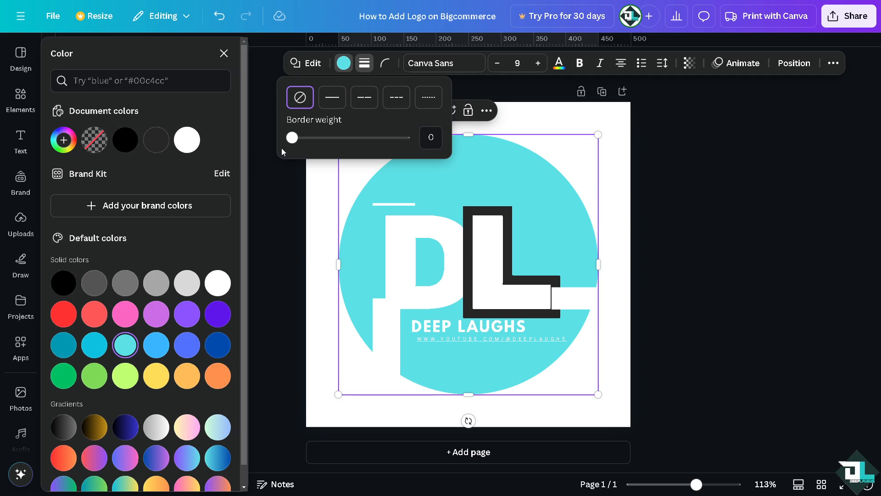
{"action": "left_click", "coordinate": [294, 138]}
{"action": "left_click_drag", "start_coordinate": [294, 137], "coordinate": [299, 138]}
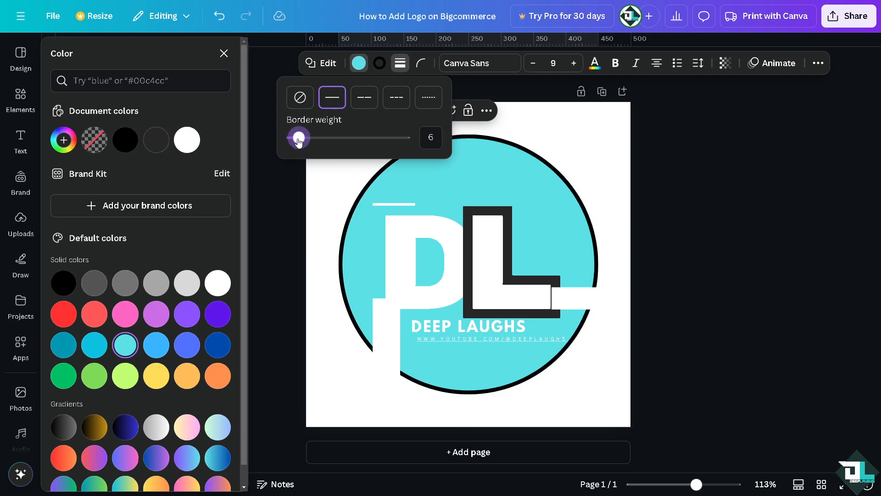
{"action": "left_click", "coordinate": [558, 121]}
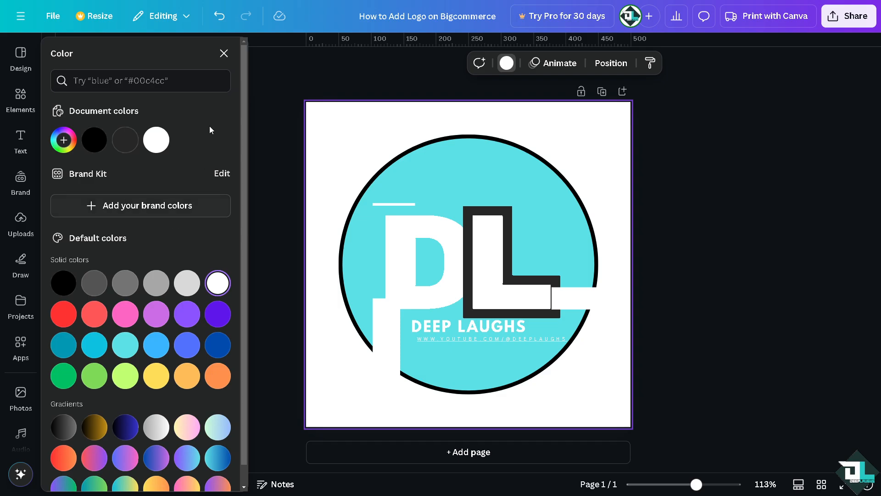
{"action": "left_click", "coordinate": [224, 53]}
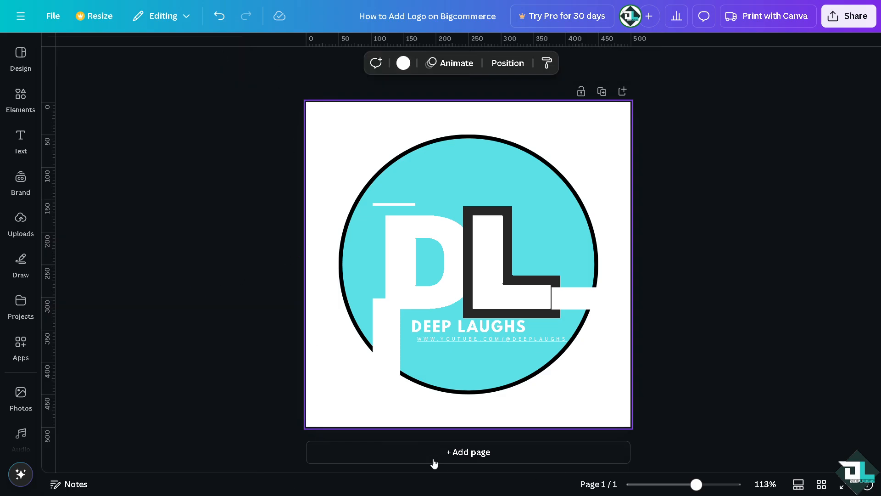
Add a second page, insert the uploaded BigCommerce "HOW TO ADD LOGO" image and enlarge it to span the page's full width.
{"action": "left_click", "coordinate": [410, 458]}
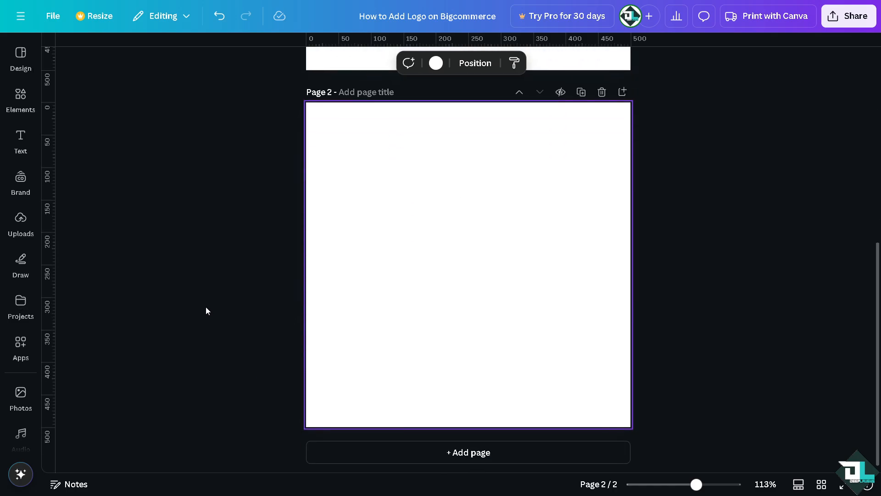
{"action": "left_click", "coordinate": [21, 220]}
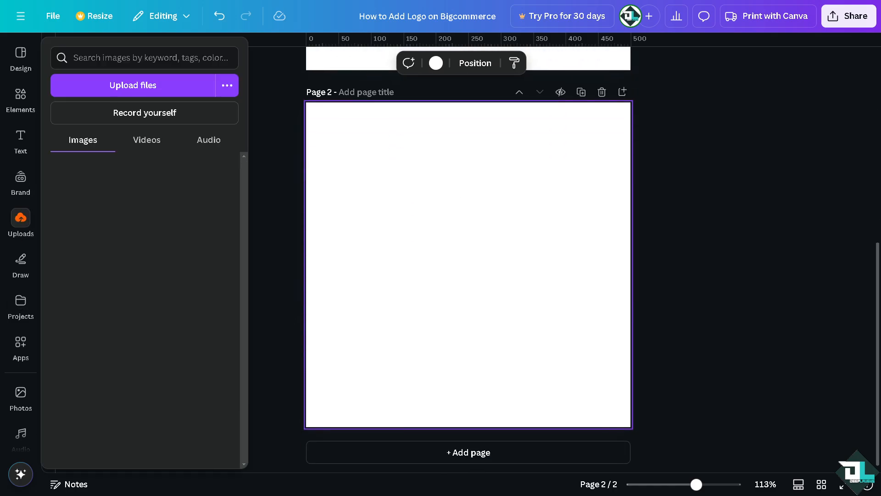
{"action": "left_click", "coordinate": [21, 221]}
{"action": "left_click", "coordinate": [20, 220]}
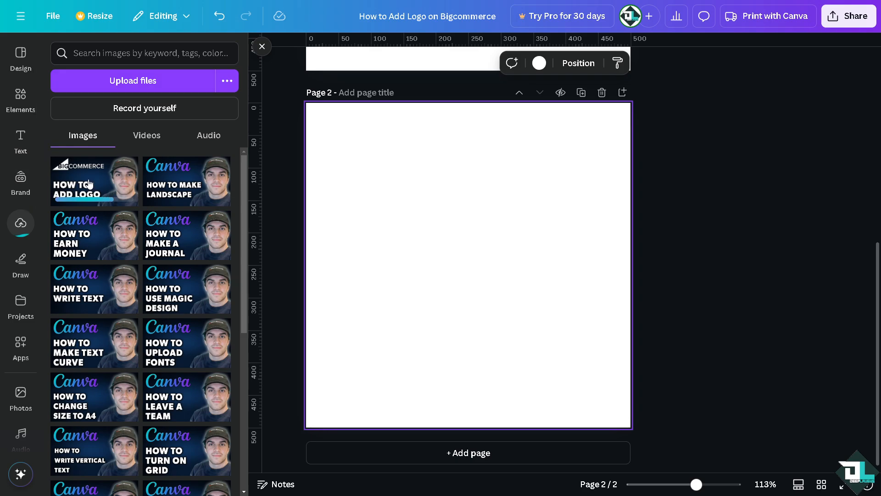
{"action": "left_click", "coordinate": [83, 186]}
{"action": "left_click_drag", "start_coordinate": [368, 208], "coordinate": [341, 122]}
{"action": "left_click_drag", "start_coordinate": [568, 254], "coordinate": [631, 285]}
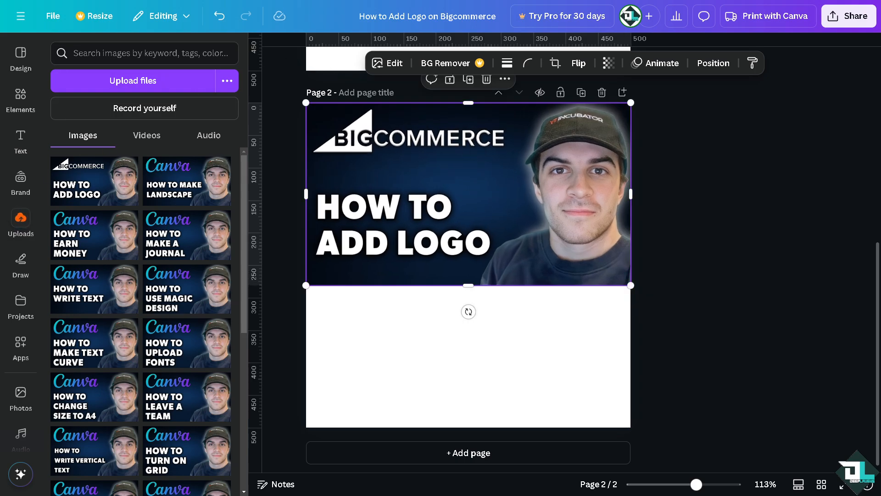
Insert the uploaded diamond-shaped DeepLaughs logo on page 2 and move it down toward the lower half of the page.
{"action": "scroll", "coordinate": [115, 390], "scroll_direction": "down", "scroll_amount": 15}
{"action": "left_click", "coordinate": [74, 416]}
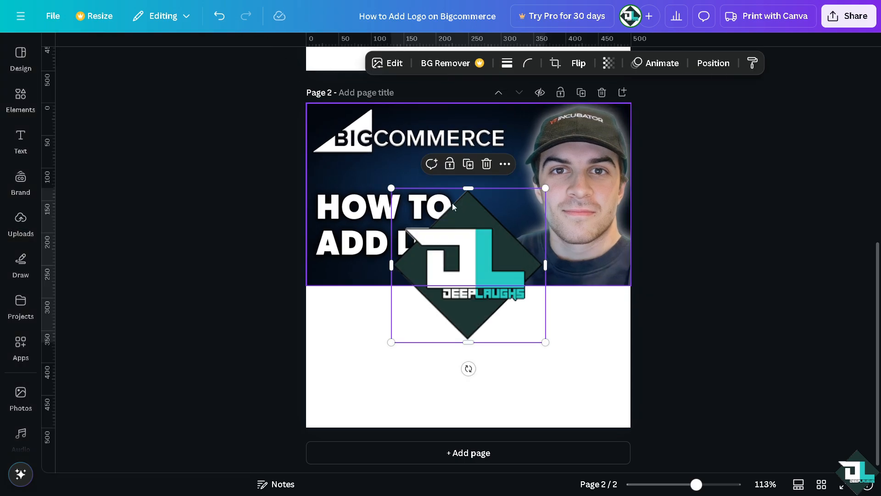
{"action": "left_click_drag", "start_coordinate": [462, 253], "coordinate": [463, 340]}
Return to page 1, inspect the design's download settings and the transparent background option's Pro offer, and dismiss the offer.
{"action": "scroll", "coordinate": [237, 151], "scroll_direction": "up", "scroll_amount": 8}
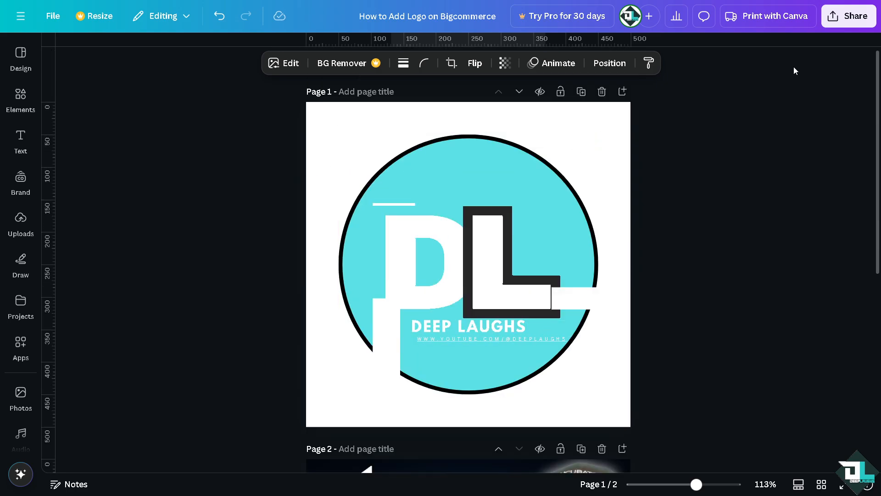
{"action": "left_click", "coordinate": [848, 16]}
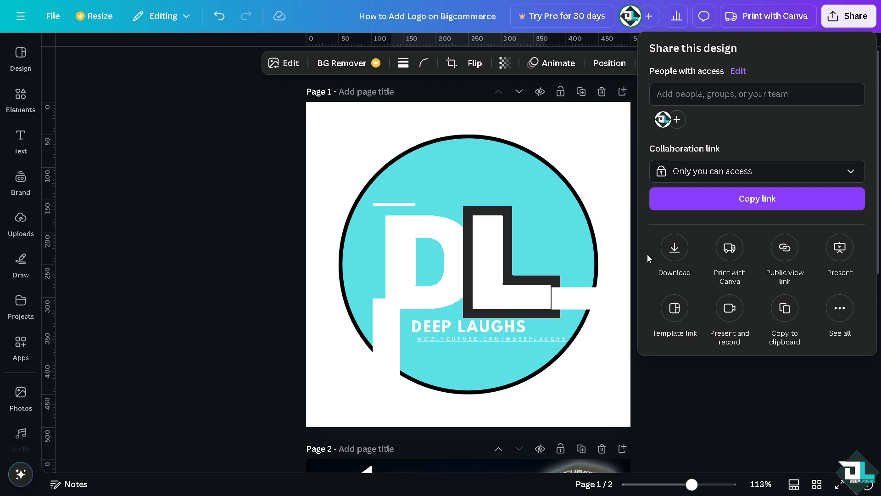
{"action": "left_click", "coordinate": [675, 248]}
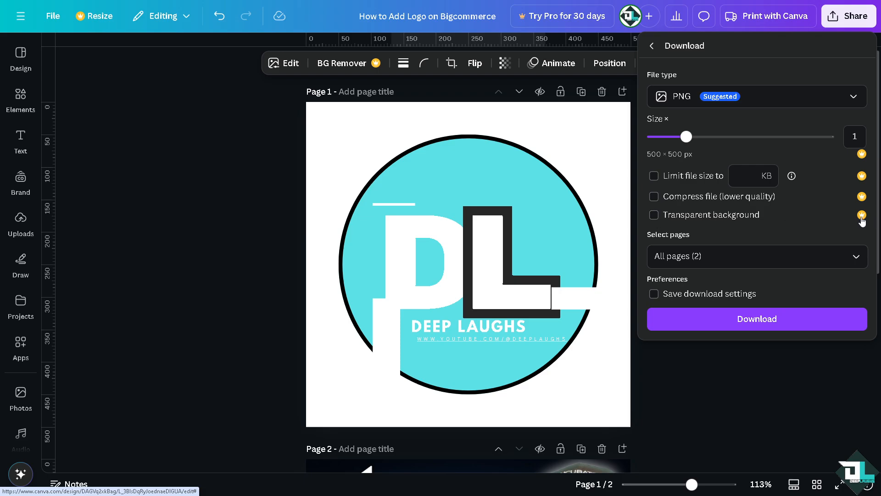
{"action": "left_click", "coordinate": [861, 218]}
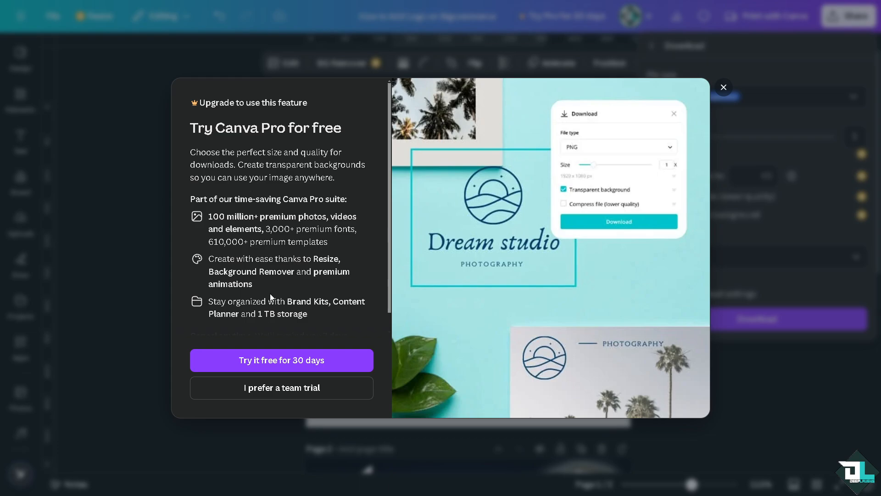
{"action": "left_click", "coordinate": [724, 88]}
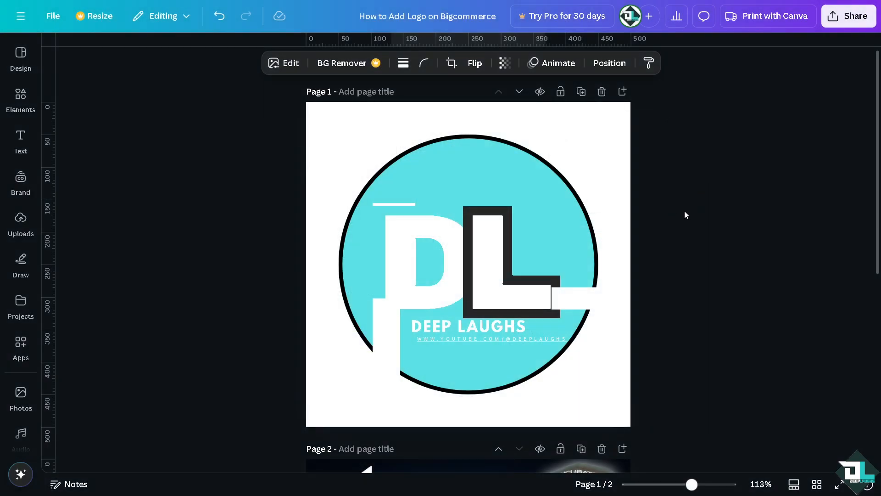
Review the file types available for downloading the design and go back to the sharing options.
{"action": "left_click", "coordinate": [849, 18]}
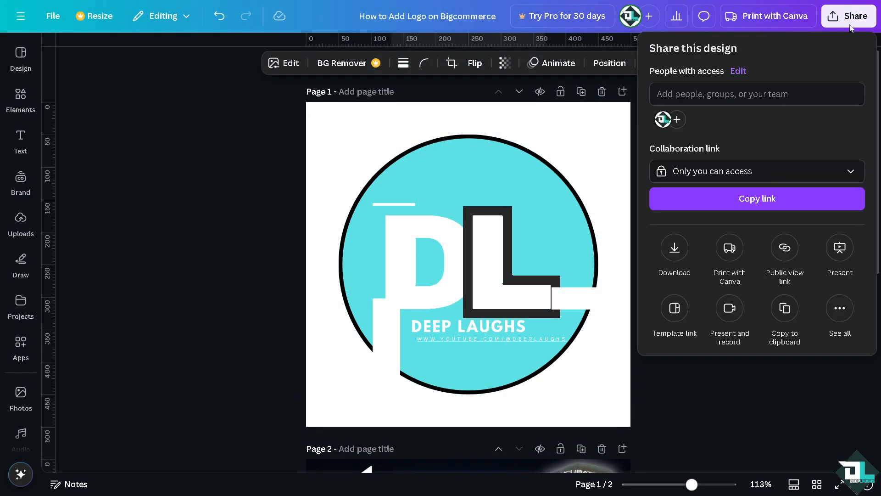
{"action": "left_click", "coordinate": [675, 248]}
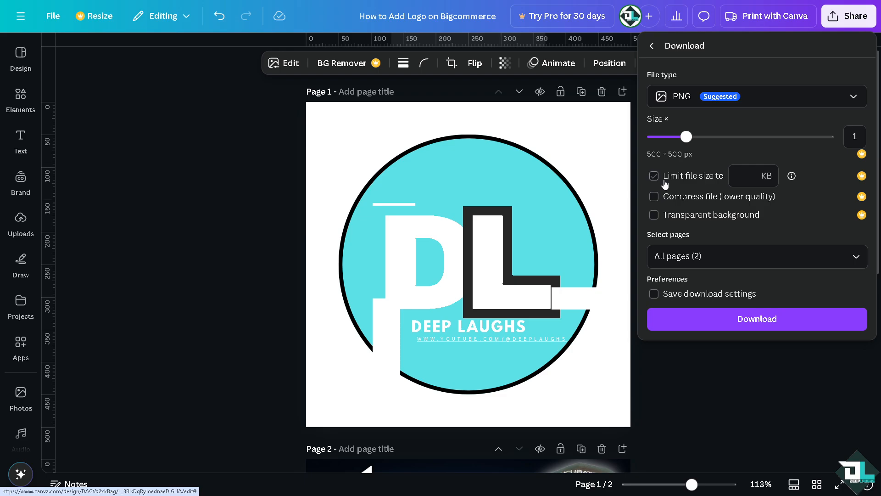
{"action": "left_click", "coordinate": [673, 102]}
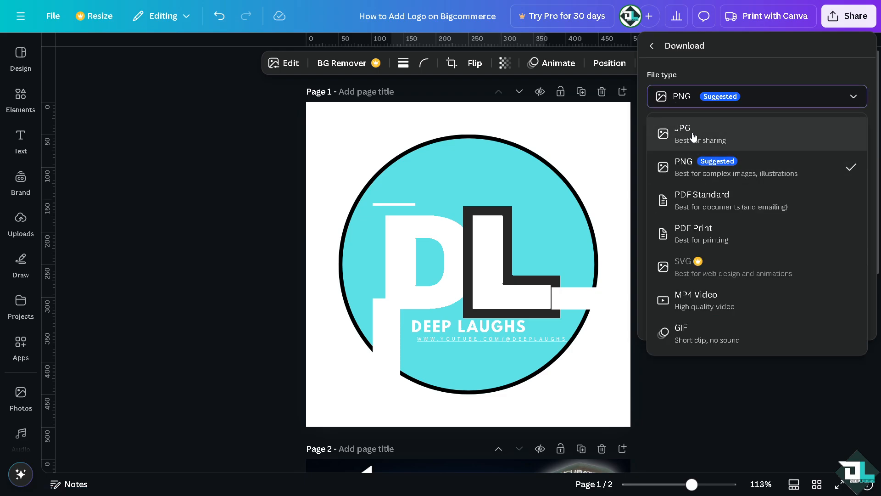
{"action": "left_click", "coordinate": [653, 46]}
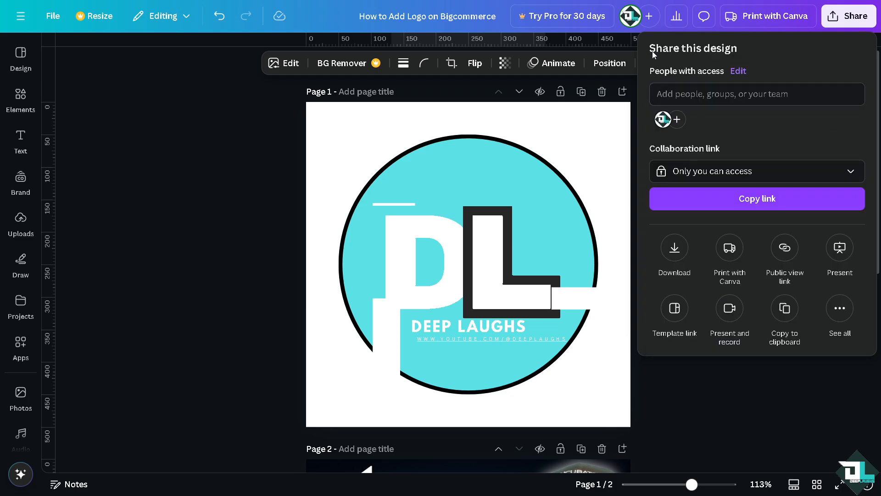
Set the design's collaboration link access to "Anyone with the link" and copy the link.
{"action": "left_click", "coordinate": [725, 175]}
{"action": "left_click", "coordinate": [695, 248]}
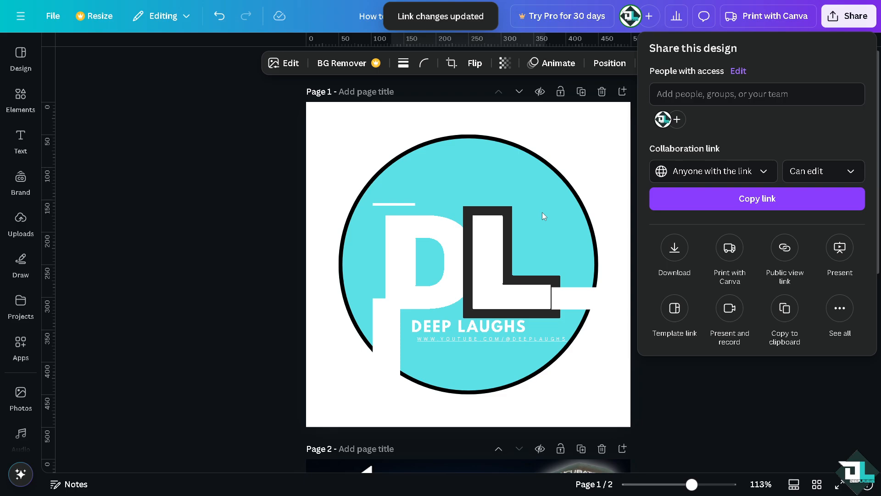
{"action": "left_click", "coordinate": [705, 204]}
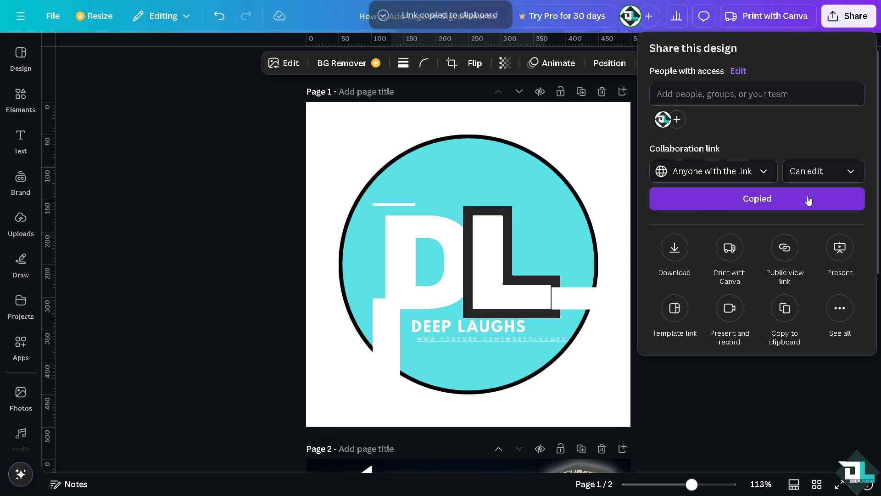
Look through all the other ways to publish the design, including the save, social, messaging and design options.
{"action": "left_click", "coordinate": [840, 308]}
{"action": "scroll", "coordinate": [721, 303], "scroll_direction": "down", "scroll_amount": 3}
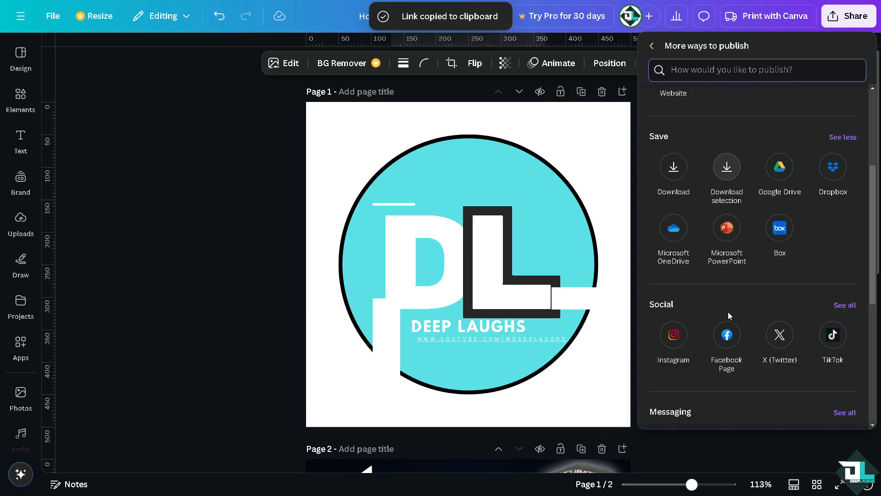
{"action": "scroll", "coordinate": [726, 312], "scroll_direction": "down", "scroll_amount": 4}
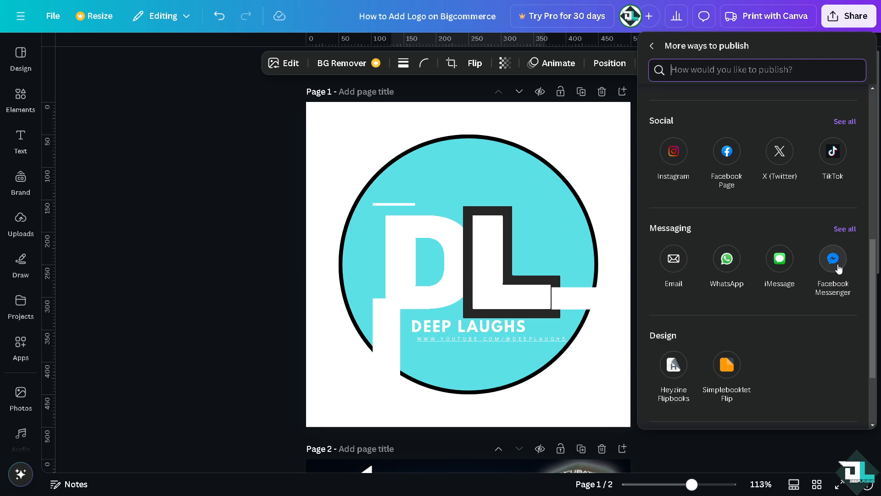
{"action": "scroll", "coordinate": [679, 260], "scroll_direction": "down", "scroll_amount": 2}
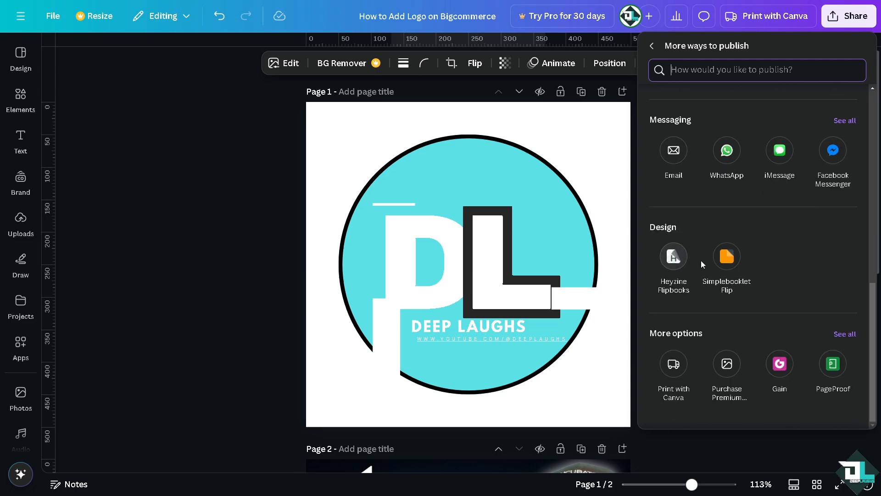
{"action": "scroll", "coordinate": [707, 257], "scroll_direction": "up", "scroll_amount": 4}
{"action": "scroll", "coordinate": [713, 254], "scroll_direction": "up", "scroll_amount": 5}
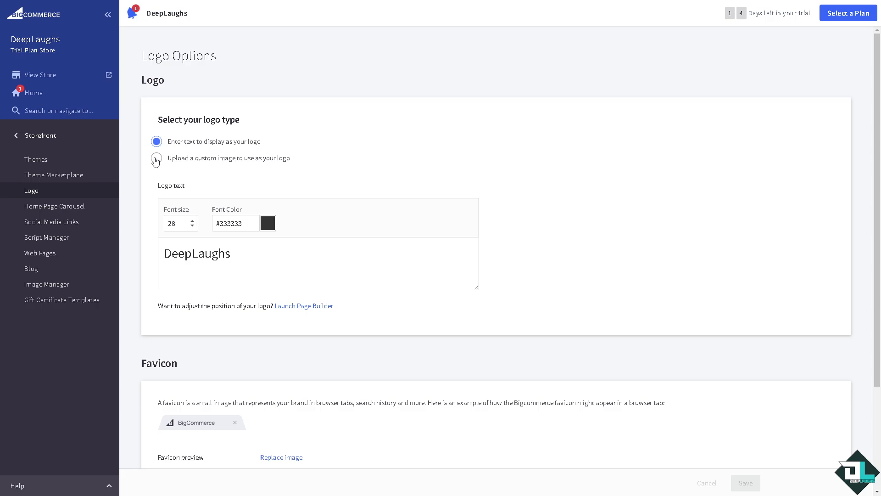
Switch to the BigCommerce logo options and set the logo type to "Upload a custom image to use as your logo".
{"action": "left_click", "coordinate": [156, 159]}
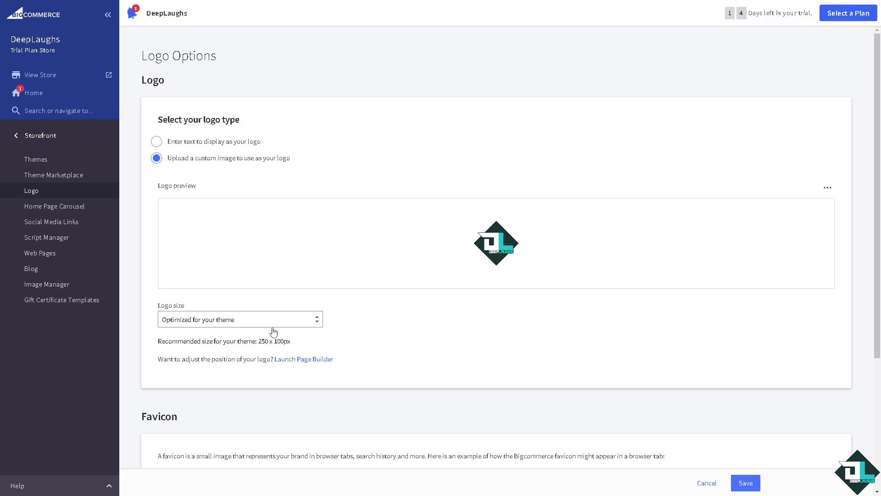
Set the logo size to "Specify dimensions" and launch Page Builder for adjusting the logo's position.
{"action": "left_click", "coordinate": [294, 325]}
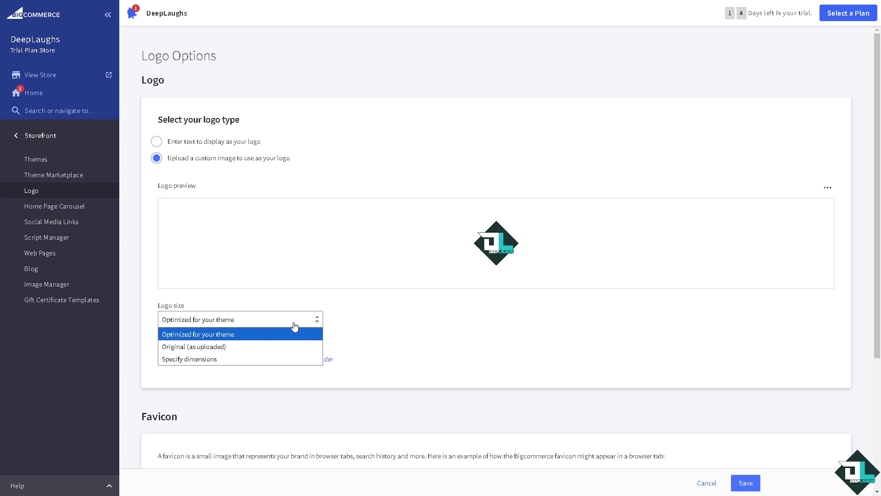
{"action": "left_click", "coordinate": [230, 359]}
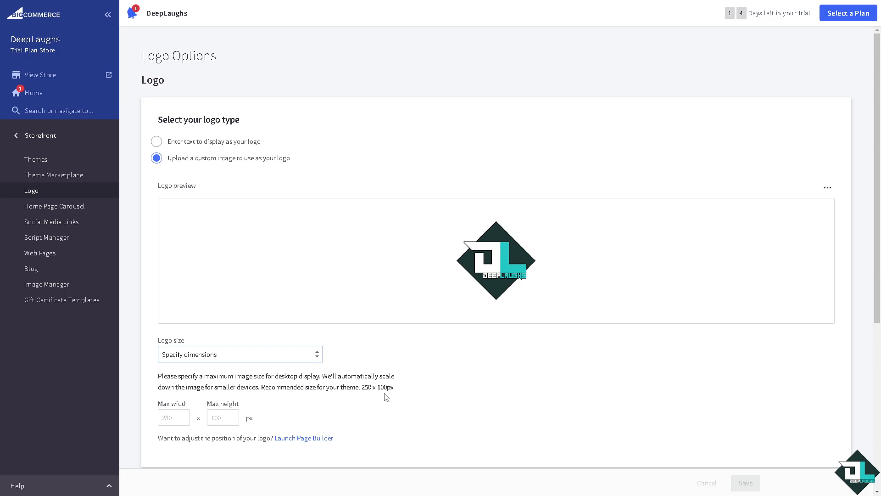
{"action": "scroll", "coordinate": [253, 412], "scroll_direction": "down", "scroll_amount": 1}
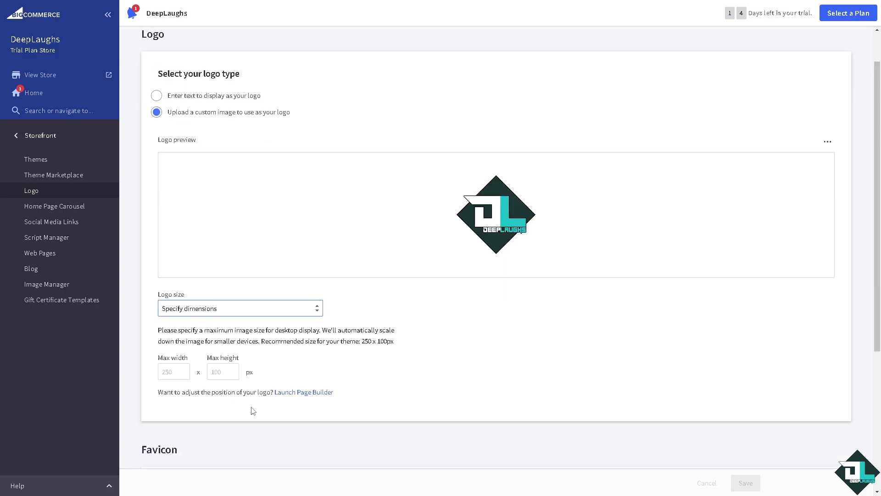
{"action": "left_click", "coordinate": [304, 392]}
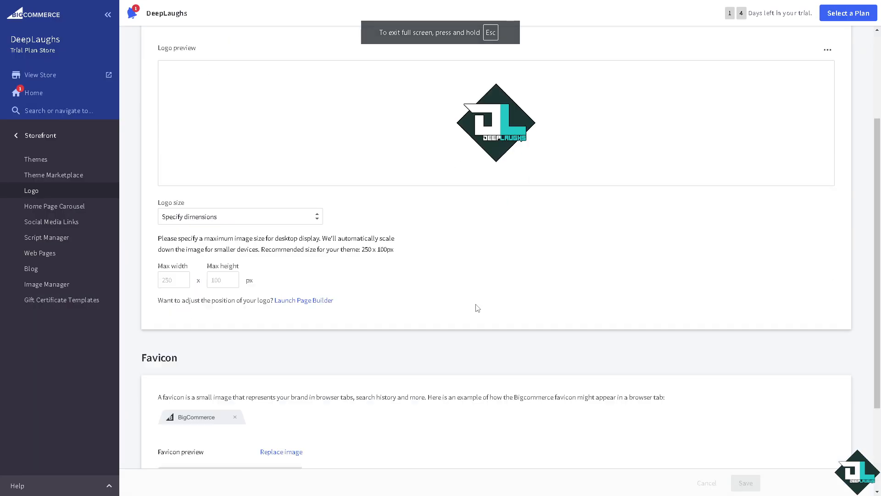
Examine the favicon preview, its supported file types and recommended size, and the notice about the favicon on the logo options page.
{"action": "scroll", "coordinate": [474, 307], "scroll_direction": "down", "scroll_amount": 2}
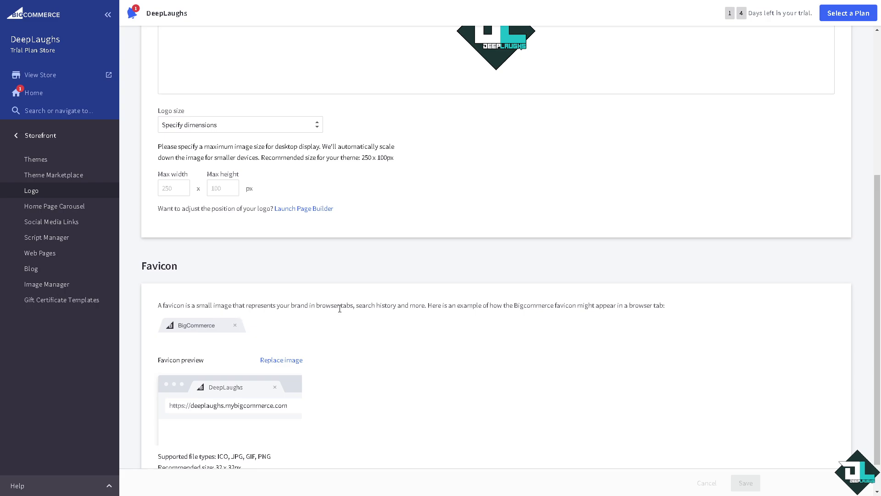
{"action": "scroll", "coordinate": [417, 308], "scroll_direction": "down", "scroll_amount": 1}
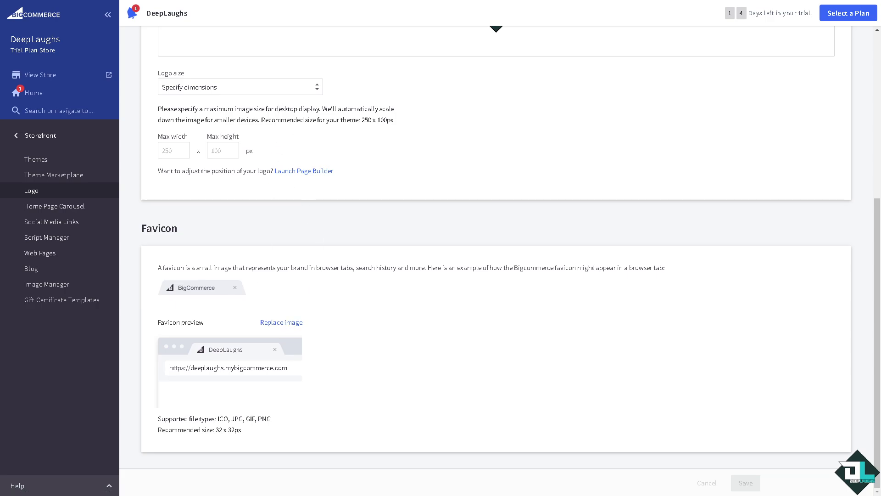
{"action": "key", "text": "F11"}
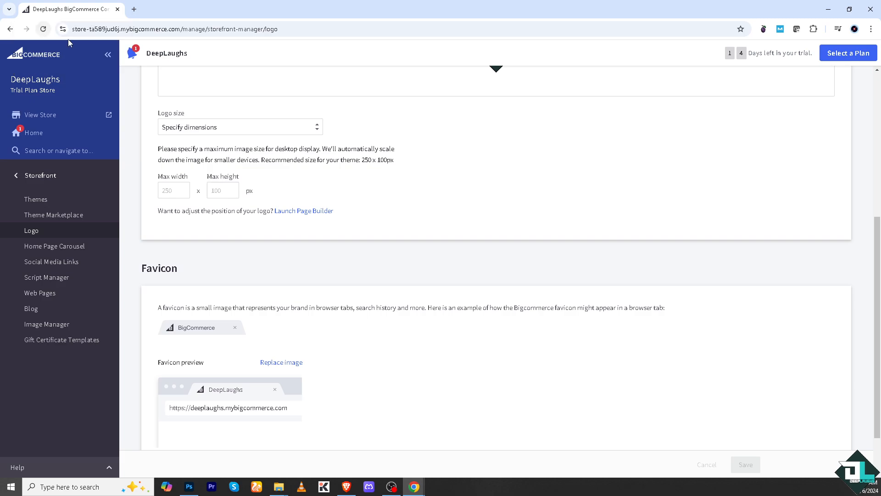
{"action": "key", "text": "F11"}
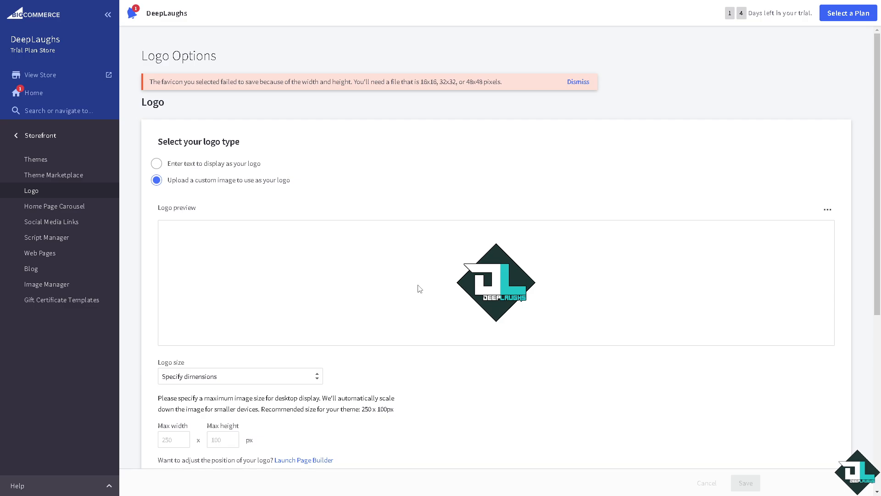
{"action": "scroll", "coordinate": [426, 293], "scroll_direction": "down", "scroll_amount": 4}
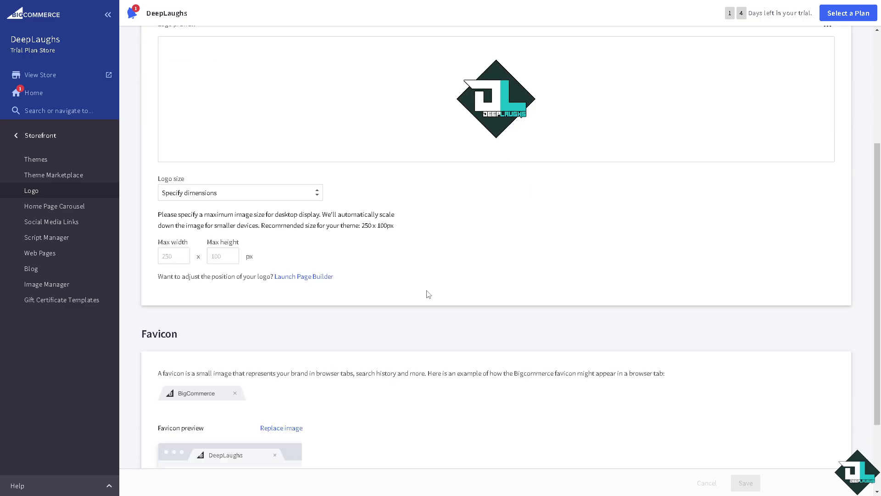
{"action": "scroll", "coordinate": [429, 294], "scroll_direction": "down", "scroll_amount": 2}
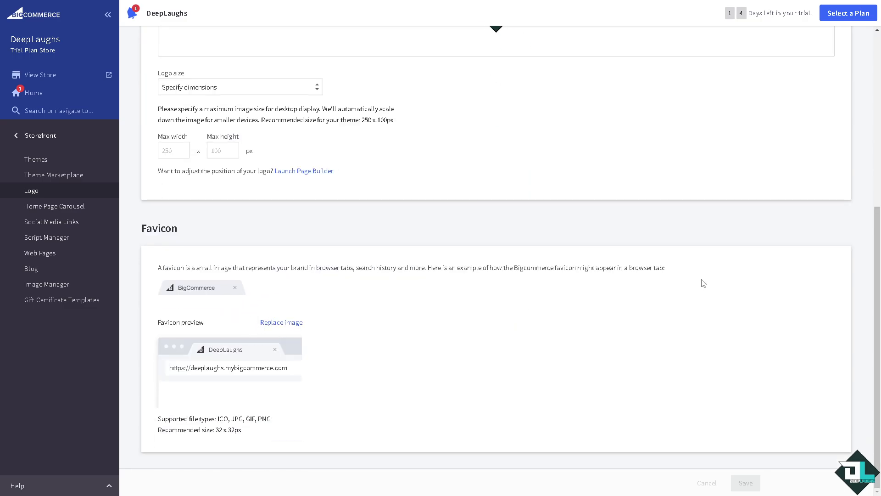
{"action": "scroll", "coordinate": [656, 254], "scroll_direction": "up", "scroll_amount": 6}
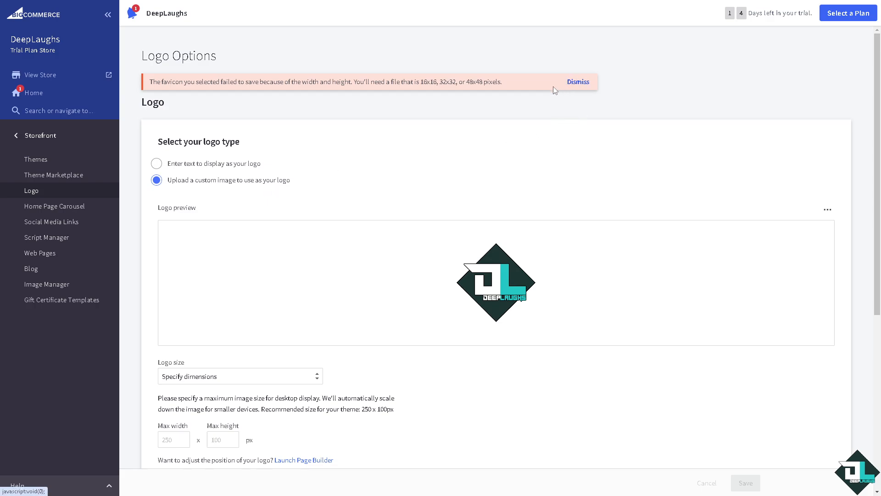
{"action": "left_click", "coordinate": [554, 89]}
{"action": "scroll", "coordinate": [433, 262], "scroll_direction": "down", "scroll_amount": 5}
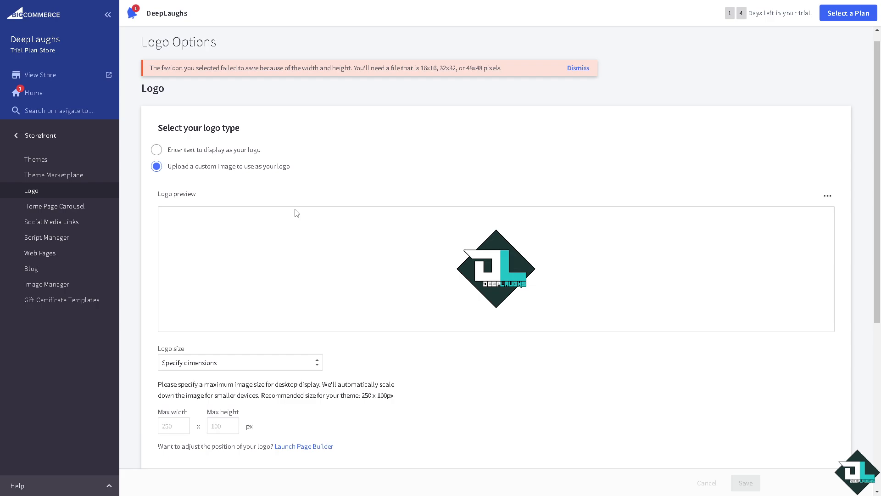
Switch the logo type to "Enter text to display as your logo" and set the DeepLaughs text's font color to green #05d37a.
{"action": "left_click", "coordinate": [203, 155]}
{"action": "left_click", "coordinate": [241, 264]}
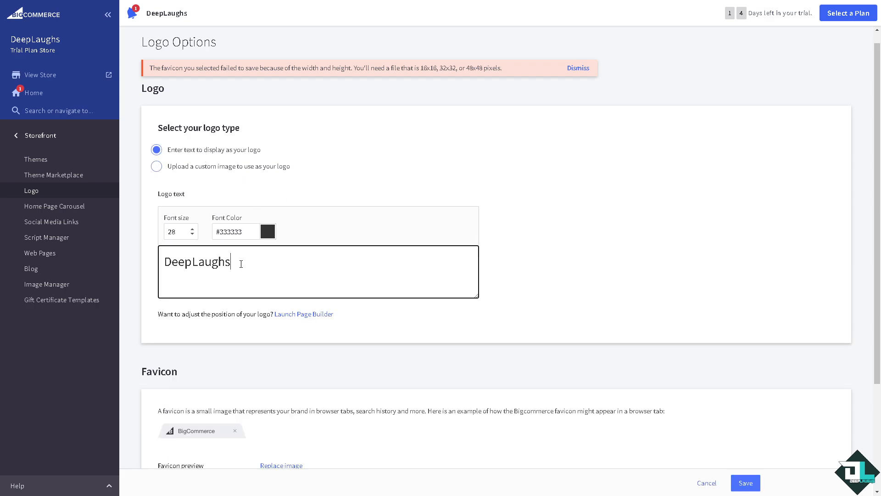
{"action": "left_click", "coordinate": [268, 232]}
{"action": "left_click", "coordinate": [314, 274]}
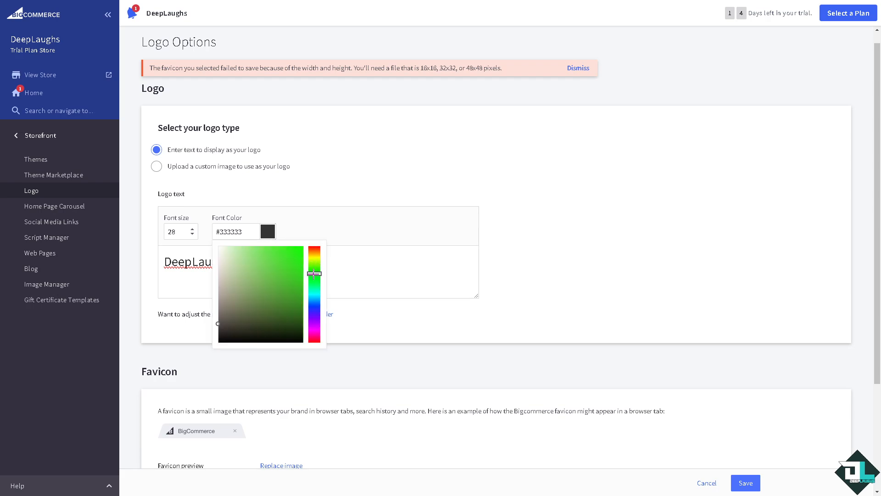
{"action": "left_click", "coordinate": [314, 285]}
{"action": "left_click", "coordinate": [314, 294]}
{"action": "left_click", "coordinate": [302, 263]}
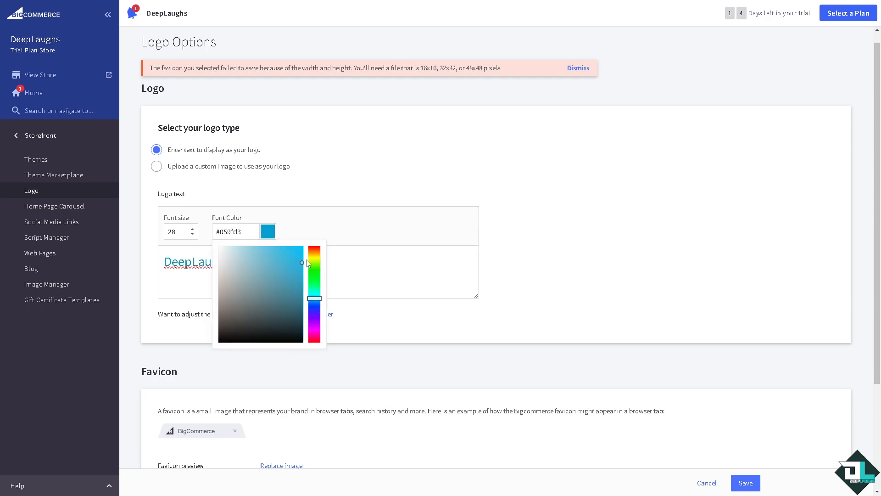
{"action": "left_click", "coordinate": [314, 284]}
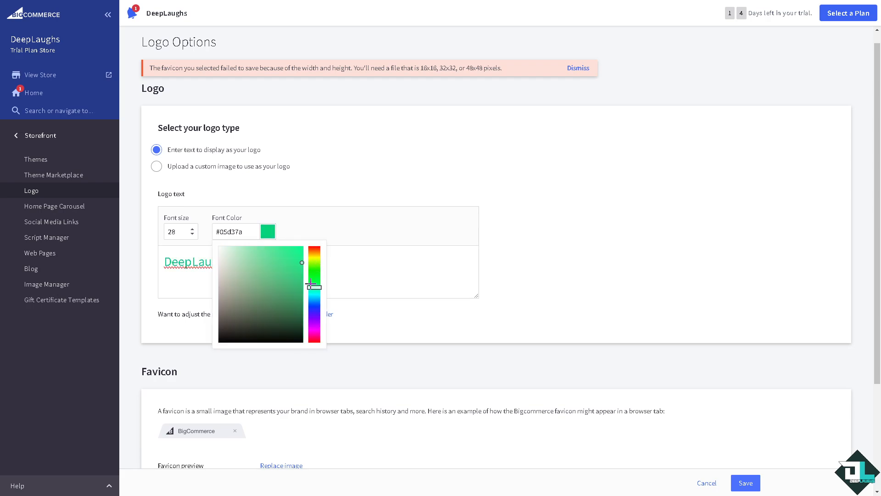
Set the font size of the DeepLaughs logo text to 72.
{"action": "left_click", "coordinate": [183, 233]}
{"action": "left_click", "coordinate": [178, 466]}
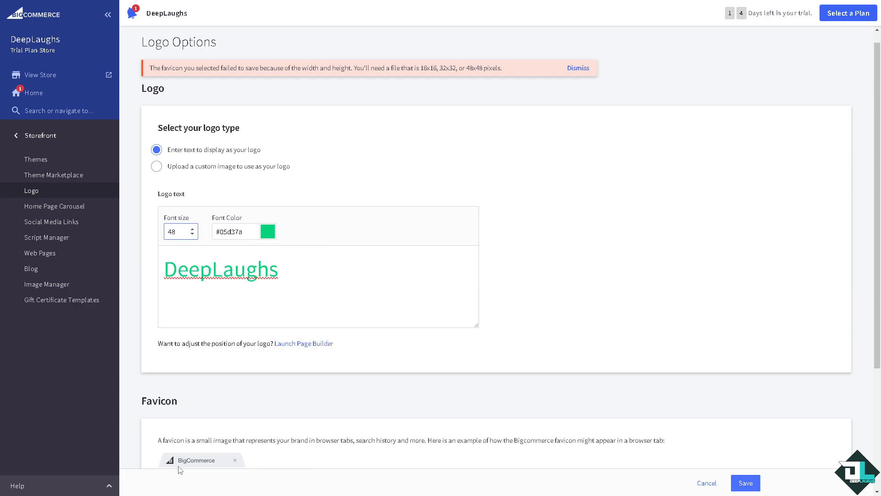
{"action": "left_click", "coordinate": [186, 232]}
{"action": "scroll", "coordinate": [183, 445], "scroll_direction": "down", "scroll_amount": 4}
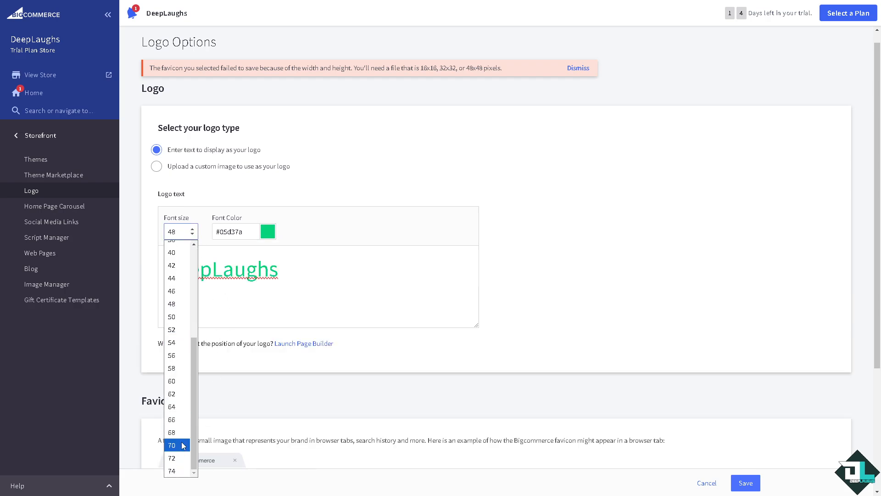
{"action": "left_click", "coordinate": [178, 453]}
{"action": "left_click", "coordinate": [383, 281]}
{"action": "scroll", "coordinate": [350, 293], "scroll_direction": "down", "scroll_amount": 4}
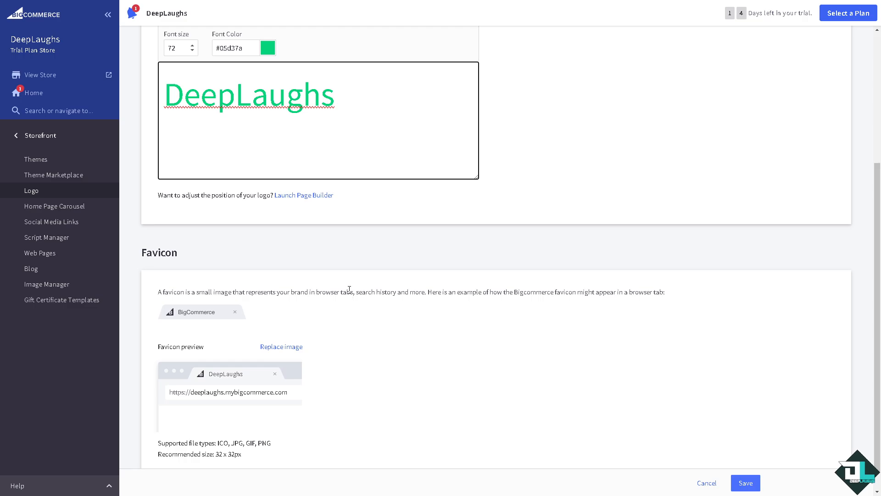
{"action": "scroll", "coordinate": [303, 227], "scroll_direction": "up", "scroll_amount": 4}
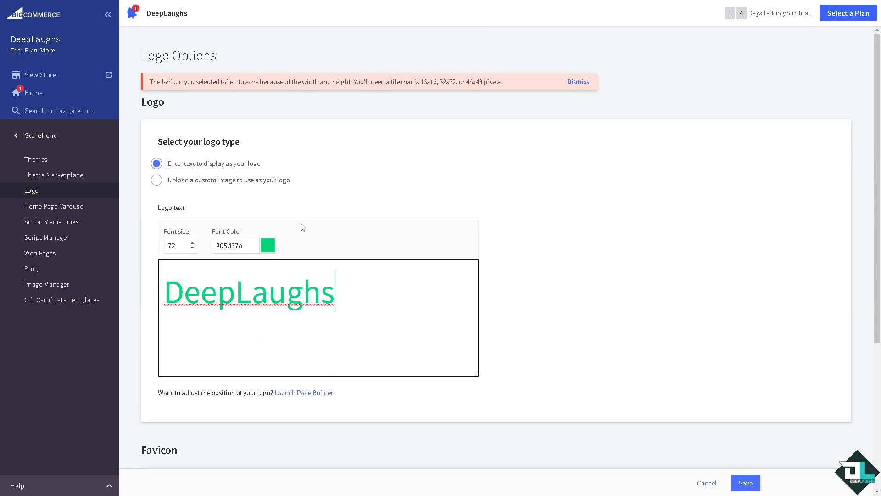
Switch the logo type to the custom image and look over its size and favicon settings.
{"action": "left_click", "coordinate": [223, 182]}
{"action": "scroll", "coordinate": [502, 302], "scroll_direction": "down", "scroll_amount": 7}
{"action": "scroll", "coordinate": [315, 281], "scroll_direction": "up", "scroll_amount": 3}
{"action": "scroll", "coordinate": [315, 281], "scroll_direction": "down", "scroll_amount": 2}
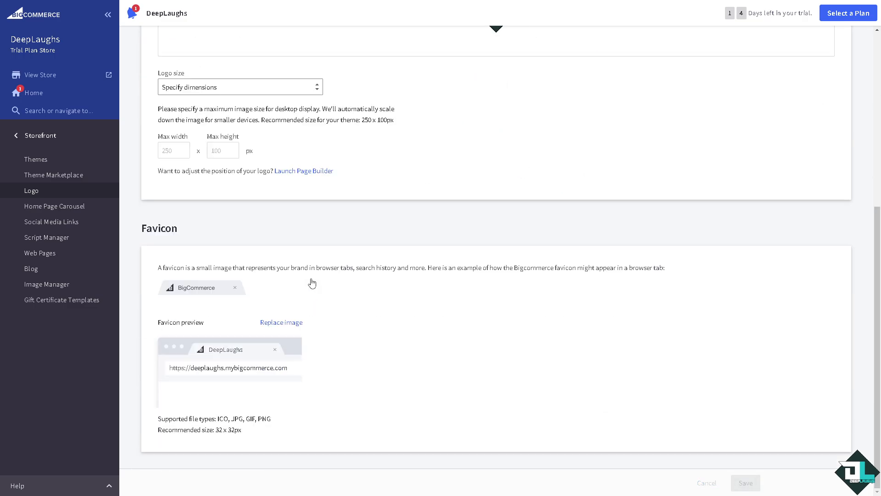
{"action": "scroll", "coordinate": [606, 299], "scroll_direction": "up", "scroll_amount": 6}
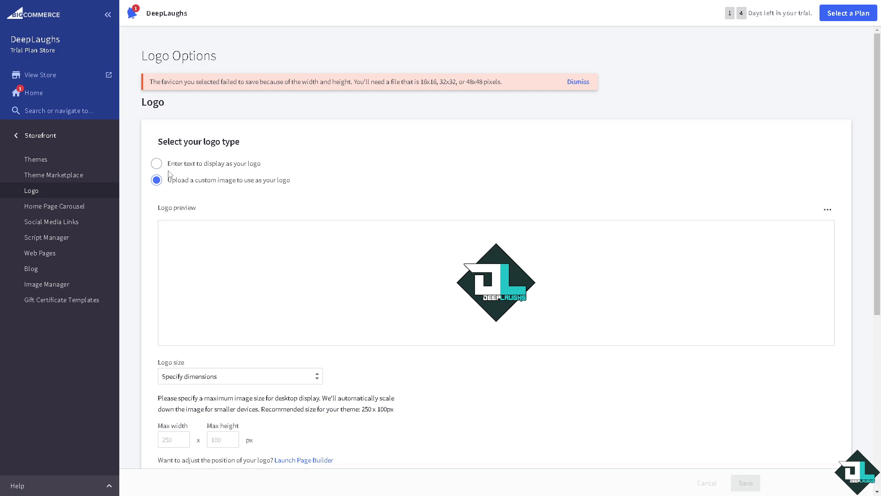
Choose "Enter text to display as your logo" as the logo type and save the logo options.
{"action": "left_click", "coordinate": [195, 165]}
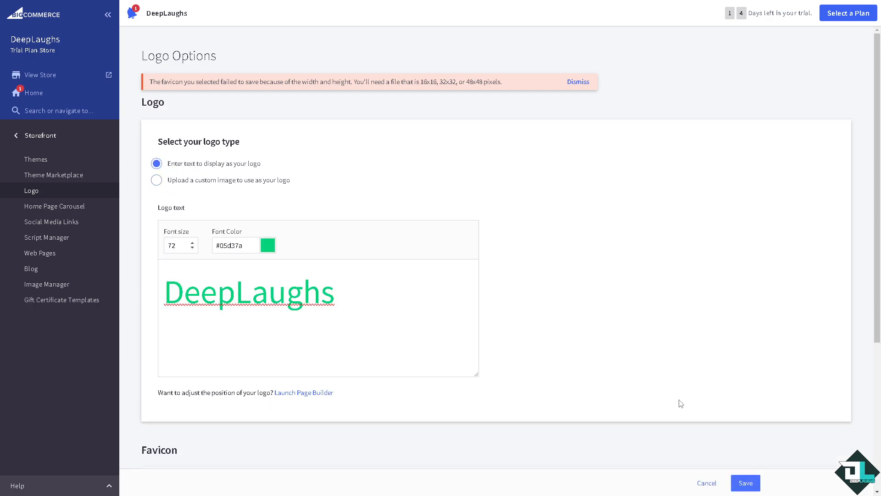
{"action": "left_click", "coordinate": [745, 482]}
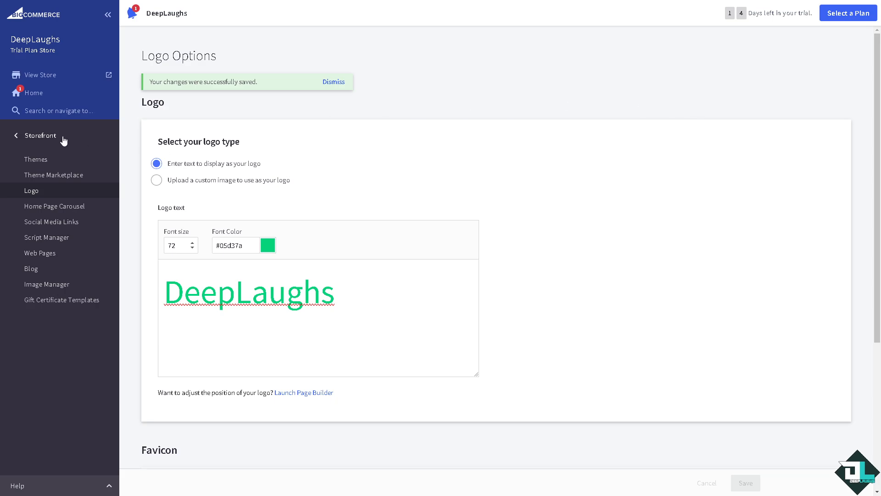
View the storefront and examine its home page from the header logo through the product sections to the footer.
{"action": "left_click", "coordinate": [65, 77]}
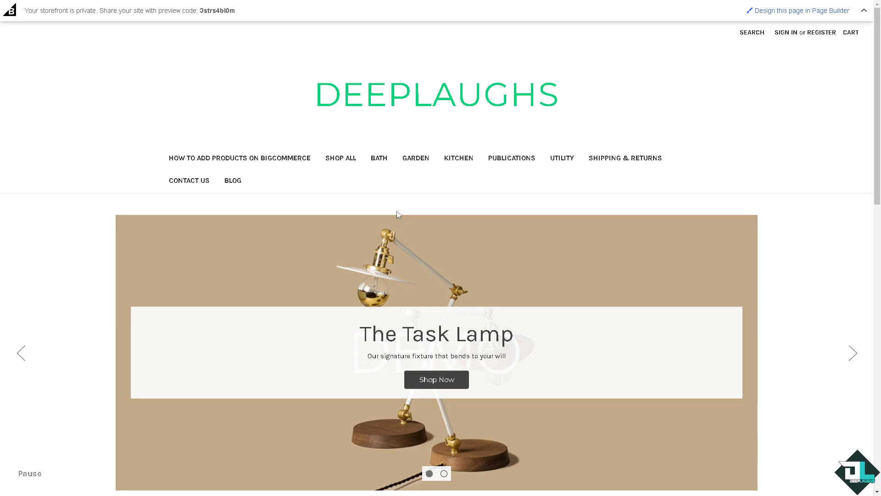
{"action": "scroll", "coordinate": [397, 211], "scroll_direction": "down", "scroll_amount": 2}
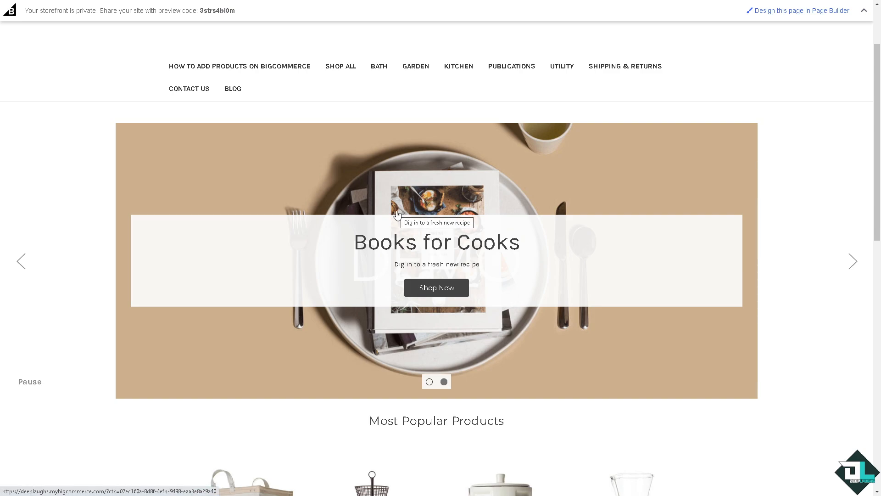
{"action": "scroll", "coordinate": [397, 215], "scroll_direction": "down", "scroll_amount": 1}
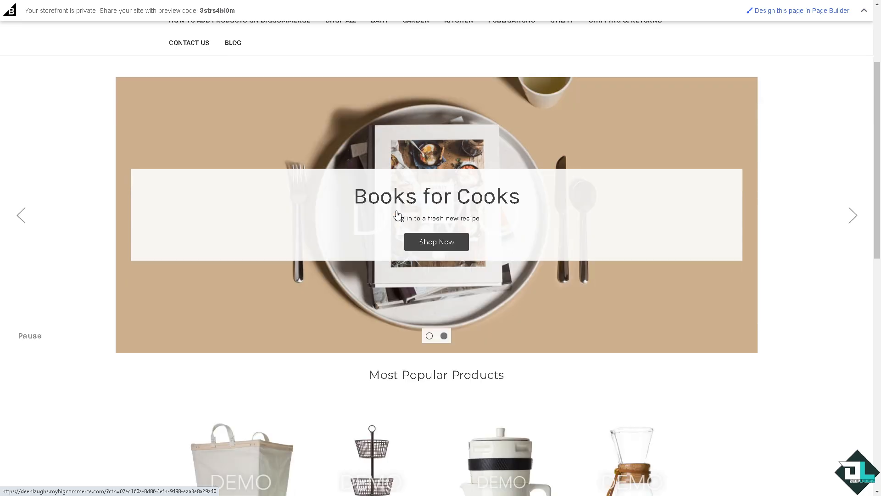
{"action": "scroll", "coordinate": [397, 215], "scroll_direction": "down", "scroll_amount": 6}
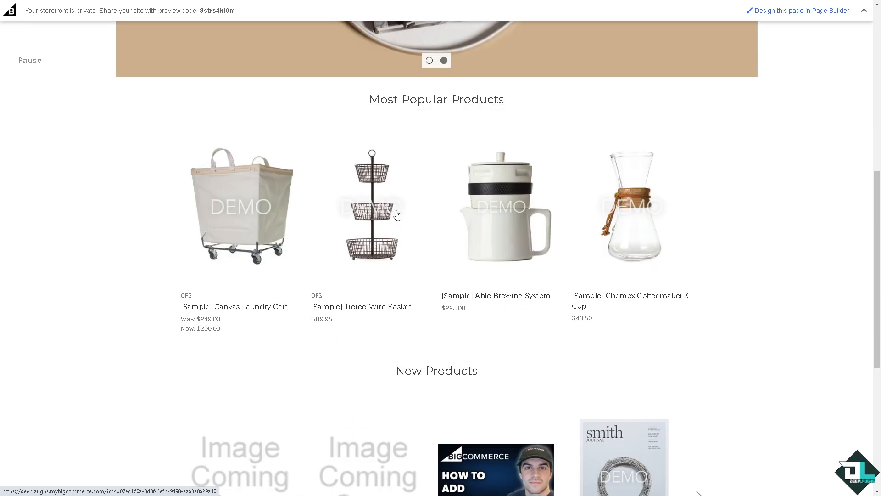
{"action": "mouse_move", "coordinate": [396, 215]}
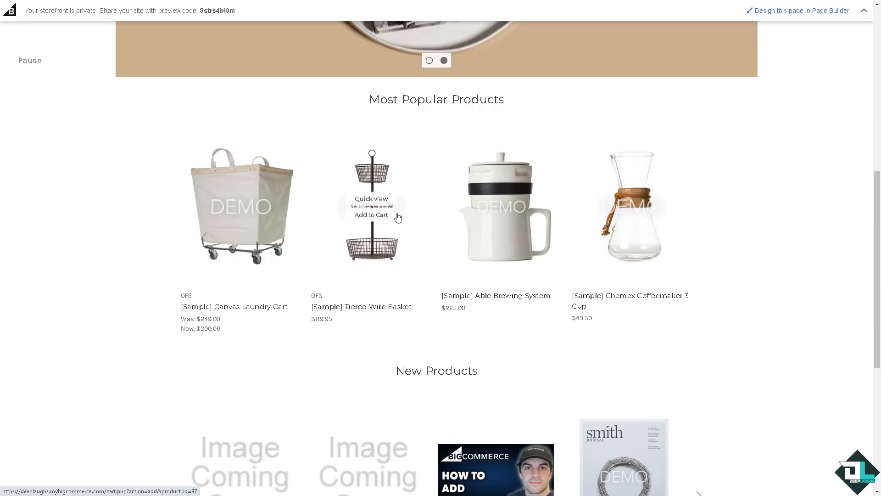
{"action": "scroll", "coordinate": [391, 221], "scroll_direction": "down", "scroll_amount": 2}
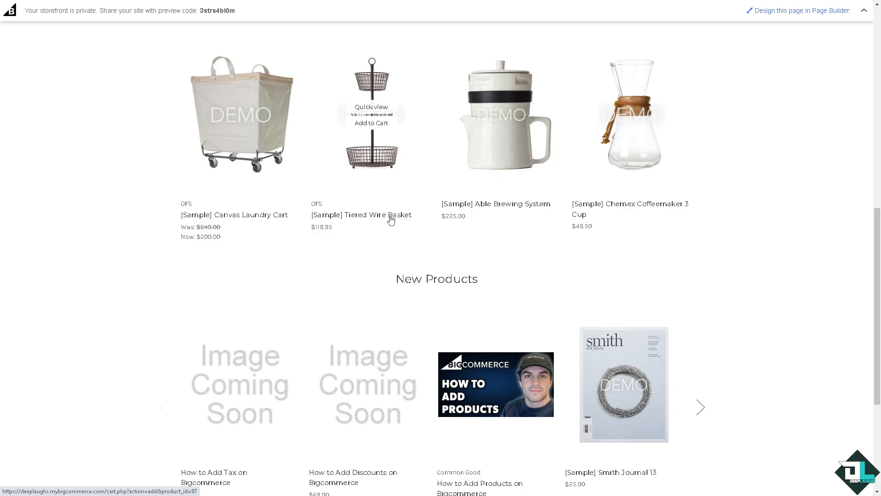
{"action": "scroll", "coordinate": [390, 219], "scroll_direction": "down", "scroll_amount": 1}
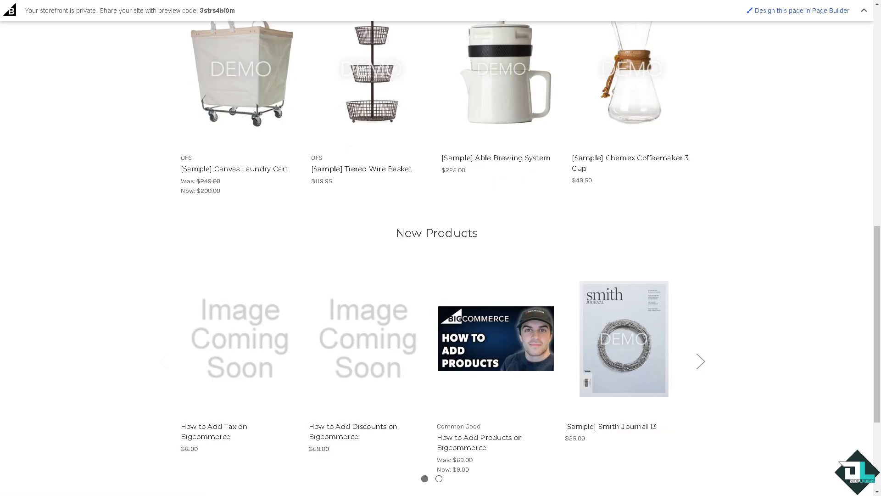
{"action": "scroll", "coordinate": [449, 208], "scroll_direction": "down", "scroll_amount": 1}
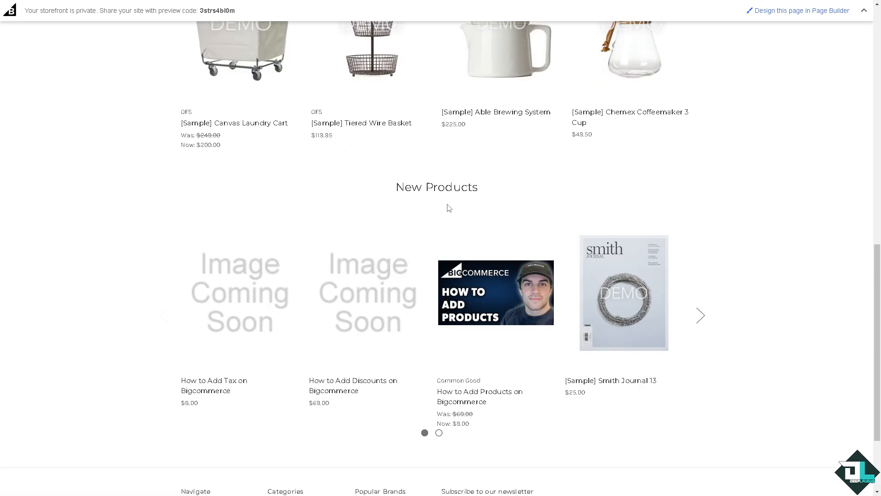
{"action": "scroll", "coordinate": [448, 208], "scroll_direction": "down", "scroll_amount": 2}
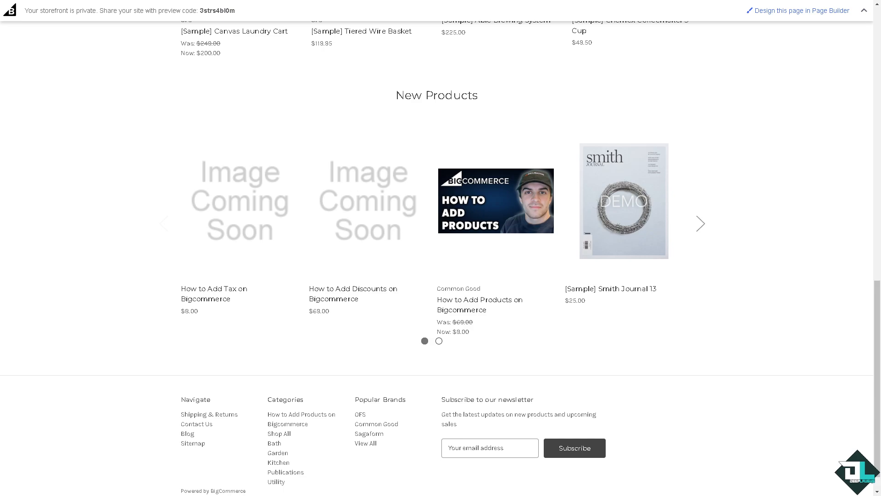
{"action": "scroll", "coordinate": [409, 230], "scroll_direction": "down", "scroll_amount": 1}
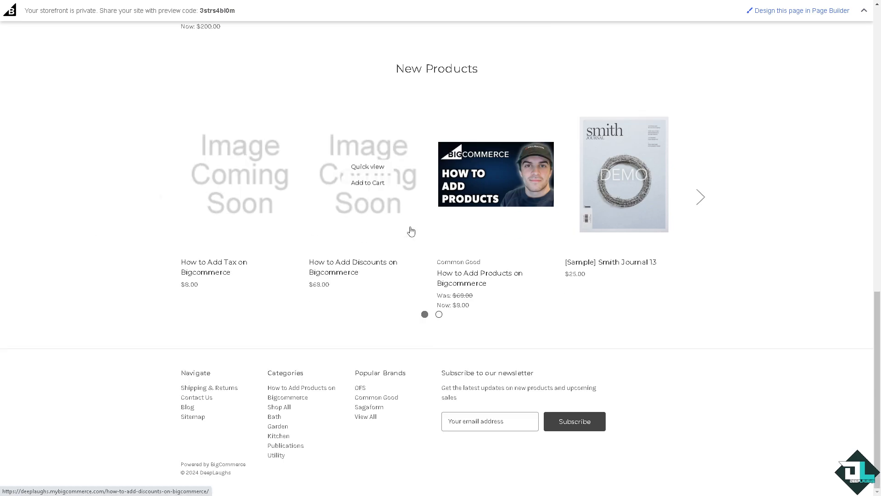
{"action": "mouse_move", "coordinate": [438, 231]}
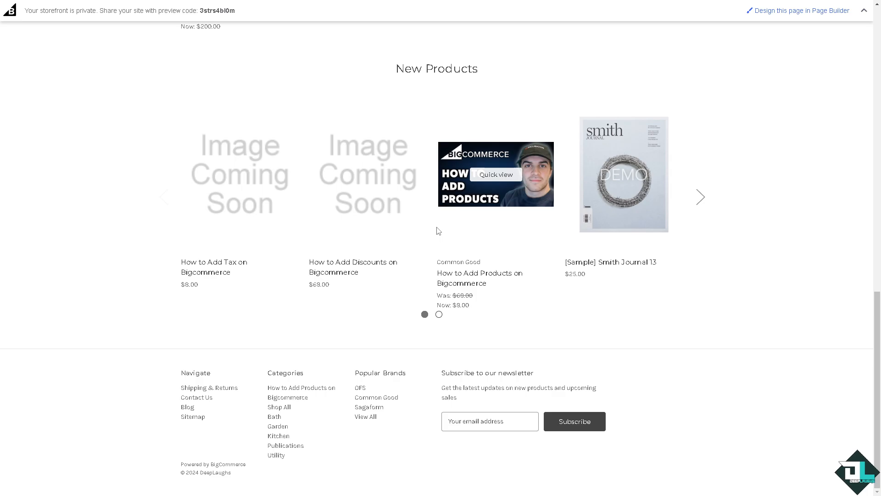
{"action": "scroll", "coordinate": [438, 231], "scroll_direction": "up", "scroll_amount": 4}
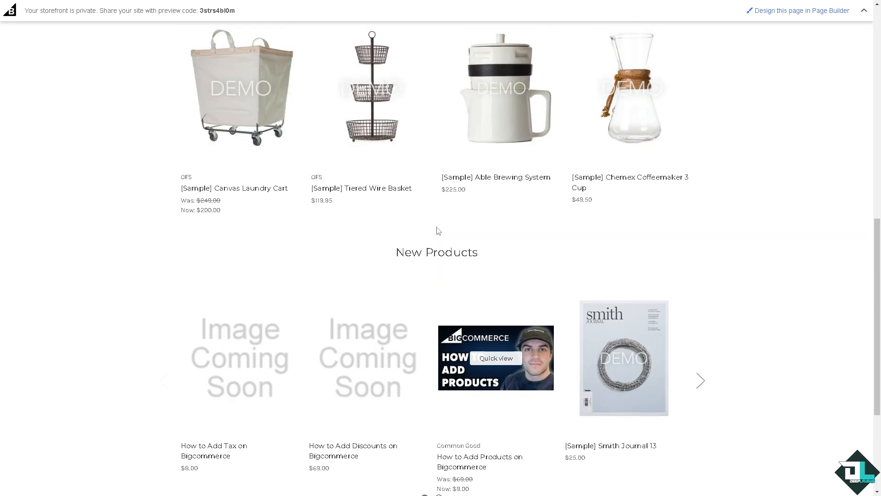
{"action": "scroll", "coordinate": [439, 231], "scroll_direction": "up", "scroll_amount": 10}
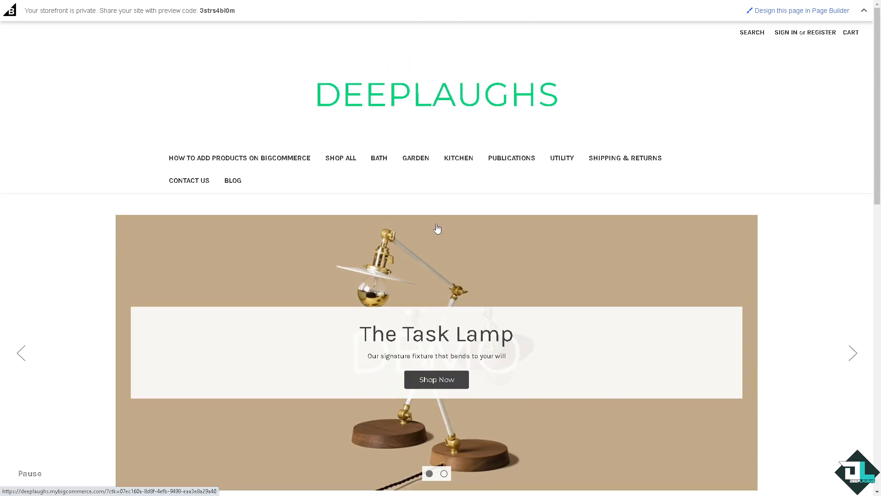